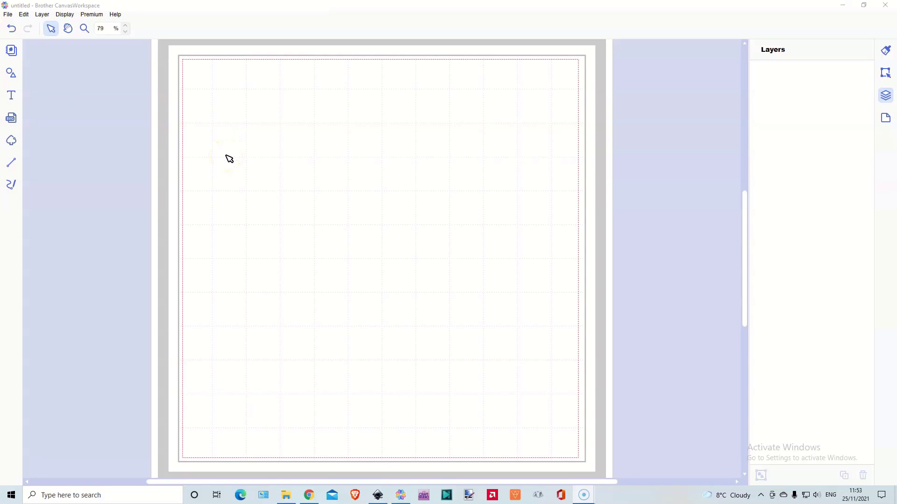
# Switch to Inkscape and add the text "Happy Birthday" in the upper part of the page
pyautogui.click(228, 152)
pyautogui.click(379, 496)
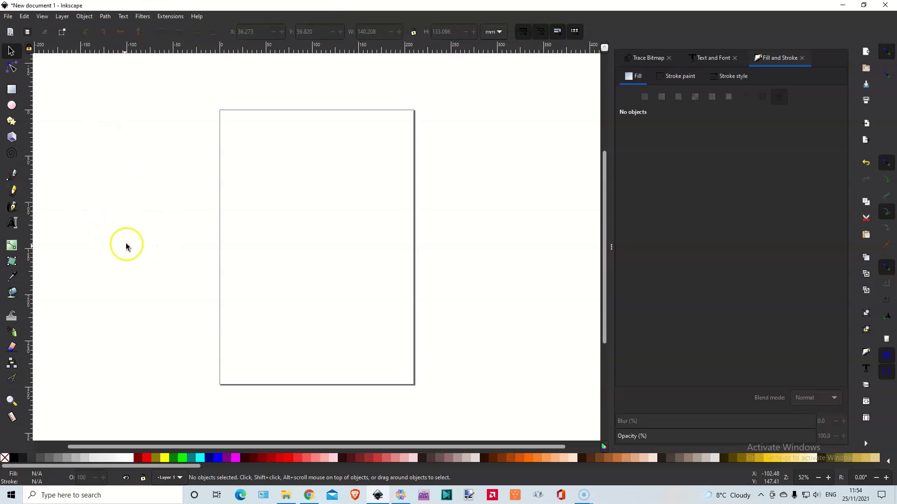
pyautogui.click(12, 223)
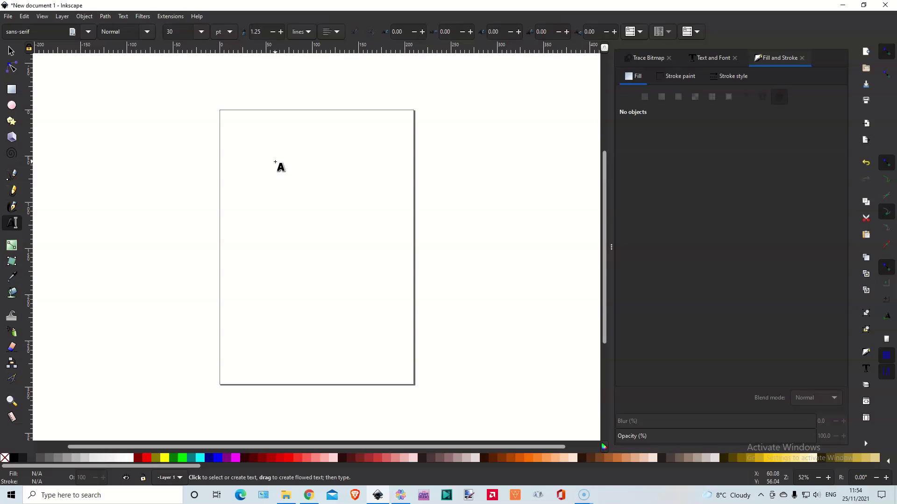
pyautogui.click(276, 162)
pyautogui.write('Happy Birthd')
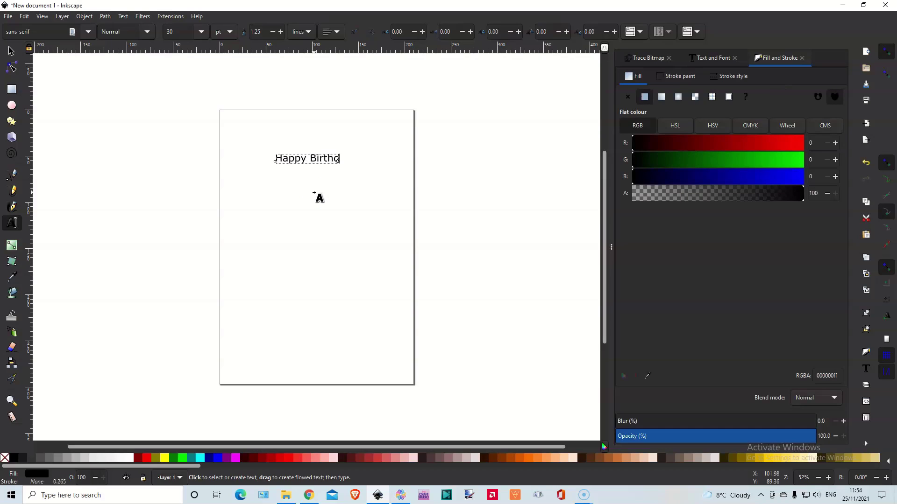
pyautogui.click(323, 161)
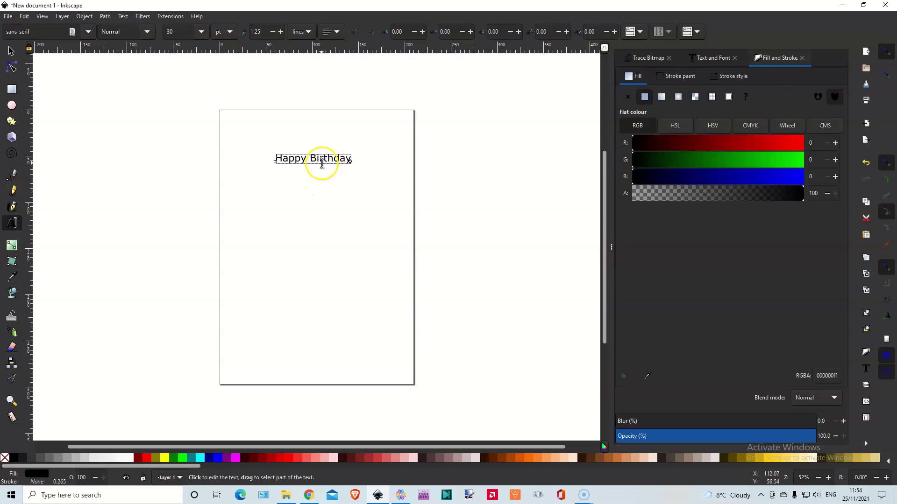
pyautogui.click(11, 50)
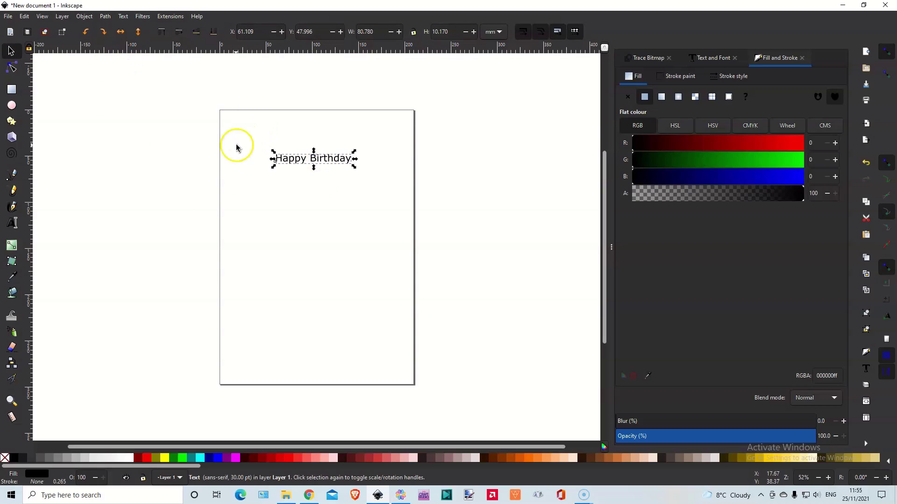
# Replace the Happy Birthday text with the EMS Allure stroke font using the Hershey Text extension, with live preview on
pyautogui.press('+')
pyautogui.press('6')
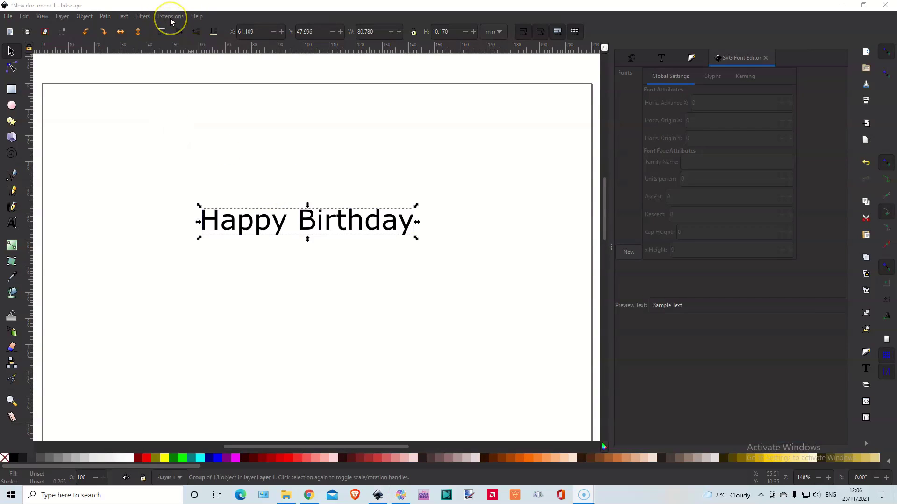
pyautogui.click(171, 17)
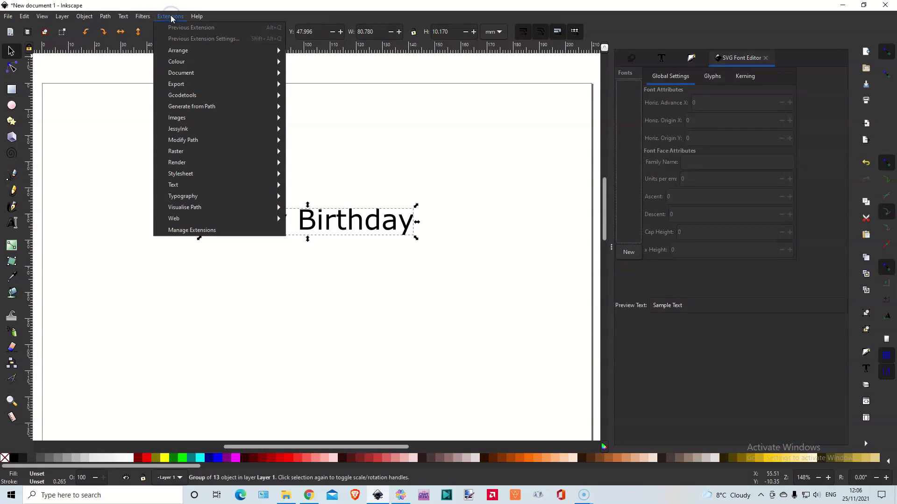
pyautogui.moveTo(178, 184)
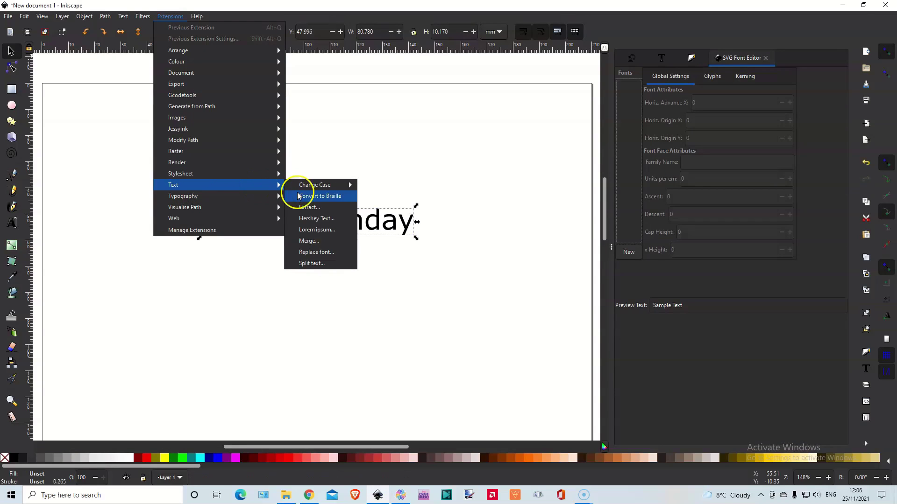
pyautogui.click(317, 219)
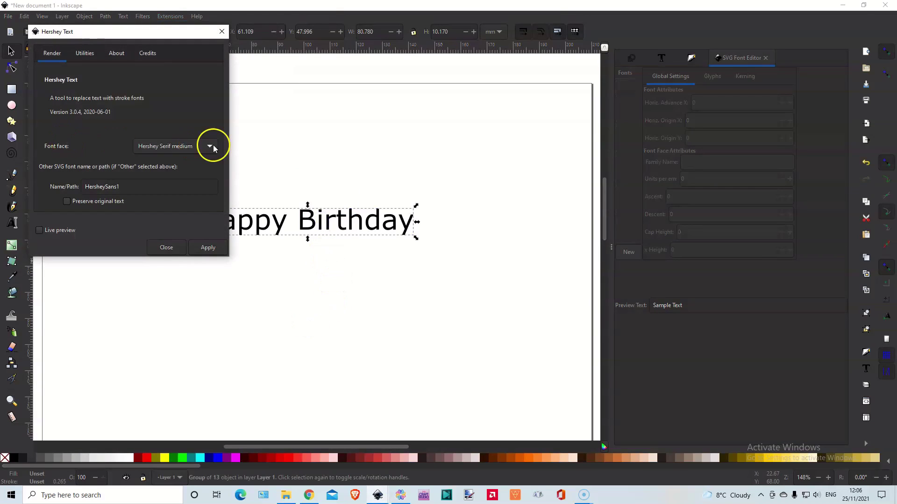
pyautogui.click(196, 147)
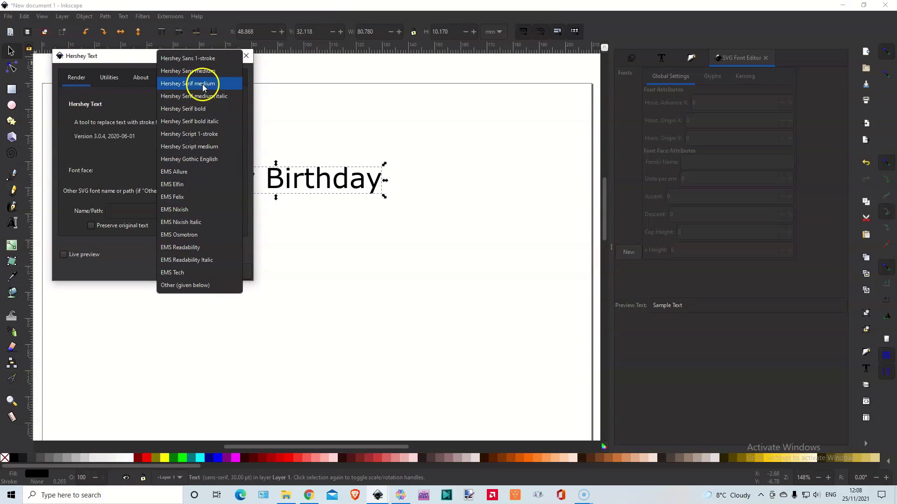
pyautogui.click(187, 172)
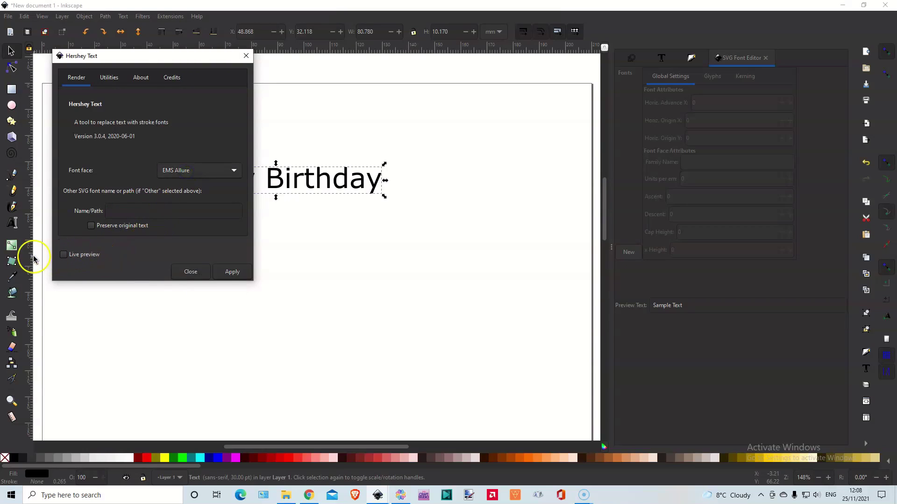
pyautogui.click(113, 271)
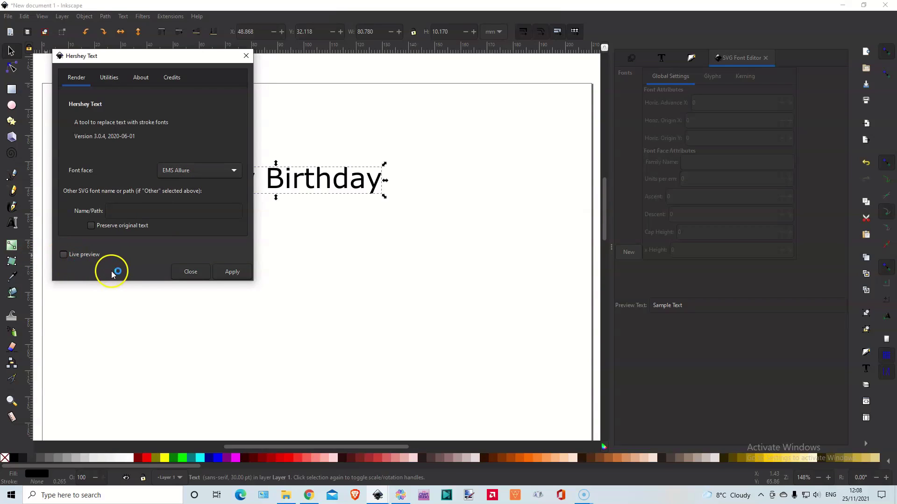
pyautogui.moveTo(148, 61); pyautogui.dragTo(490, 74)
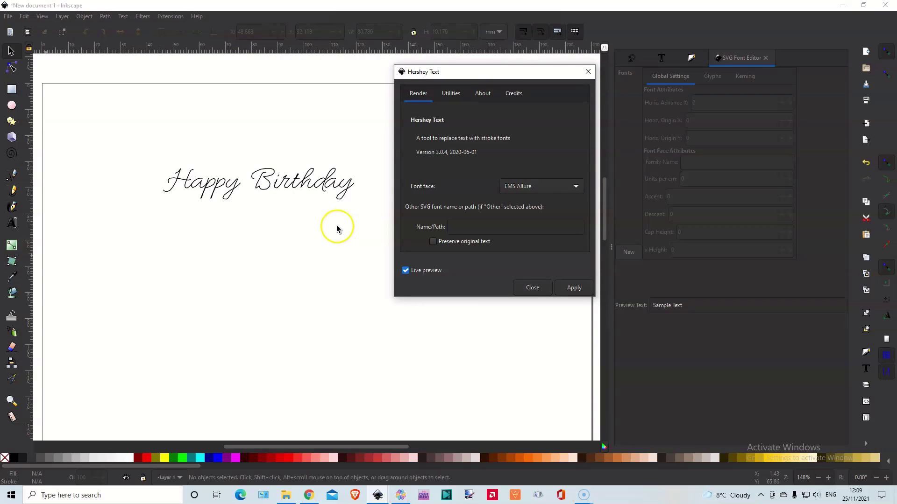
pyautogui.click(564, 288)
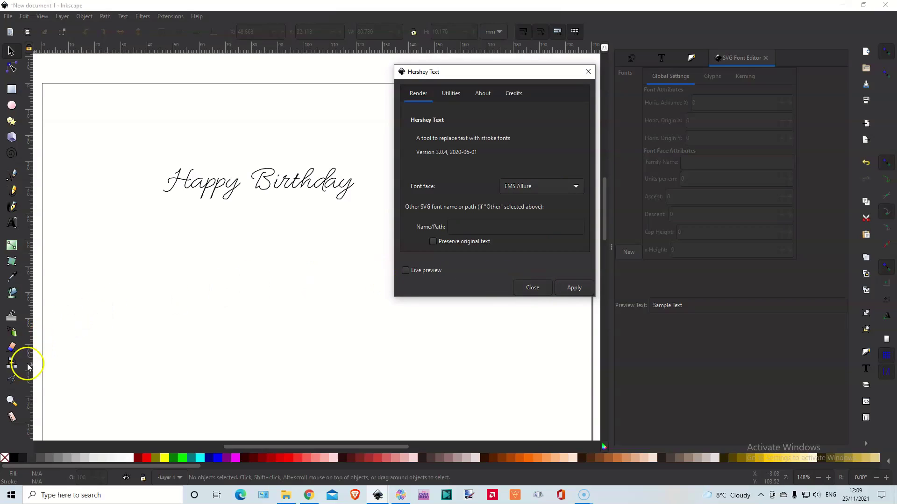
# Select the whole Happy Birthday lettering and simplify its paths three times
pyautogui.press('z')
pyautogui.moveTo(158, 164); pyautogui.dragTo(363, 207)
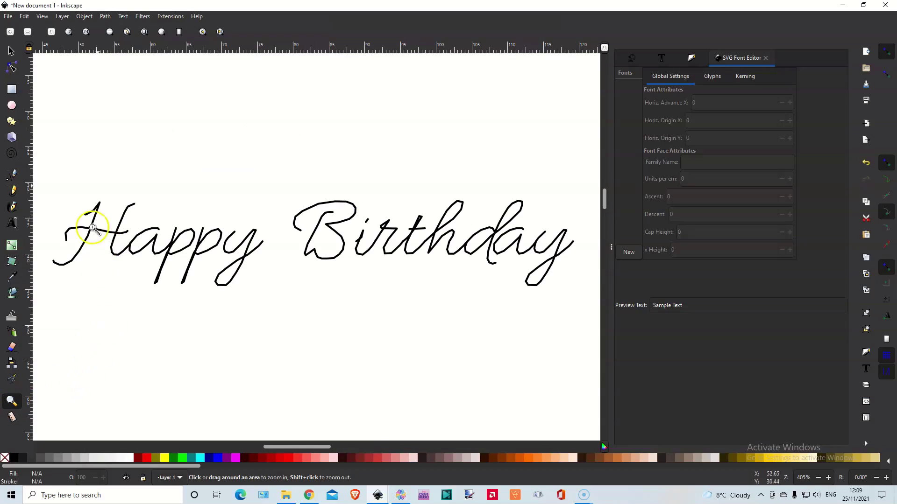
pyautogui.click(10, 52)
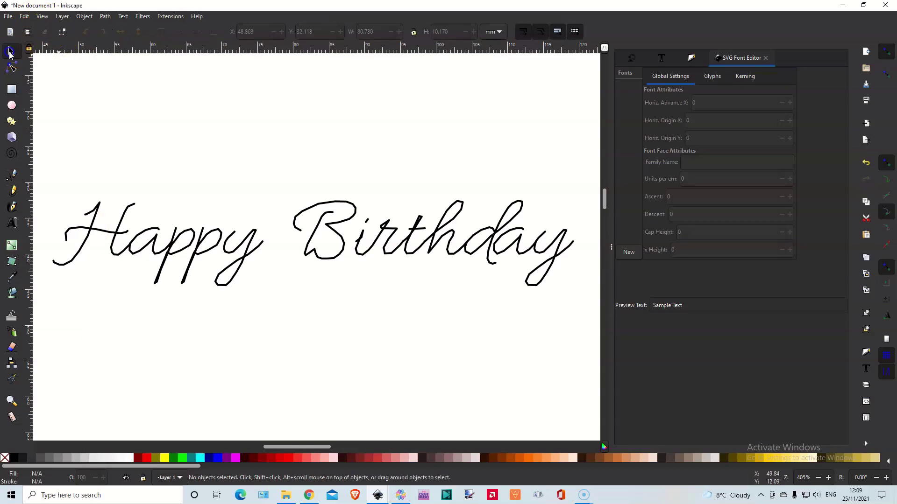
pyautogui.hotkey('ctrl', 'a')
pyautogui.click(105, 16)
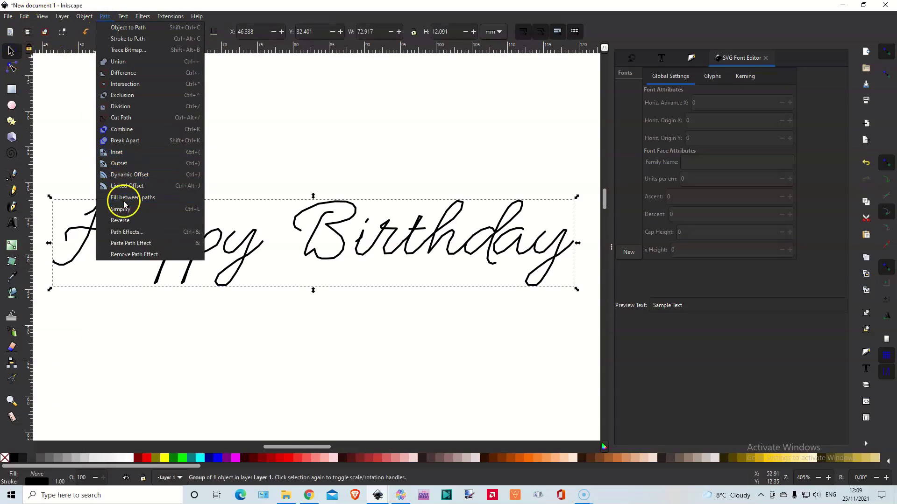
pyautogui.click(126, 210)
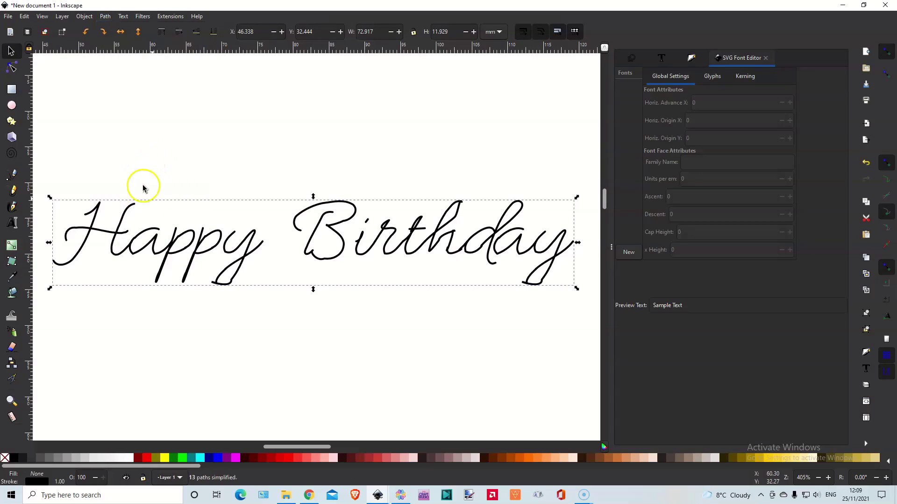
pyautogui.click(105, 16)
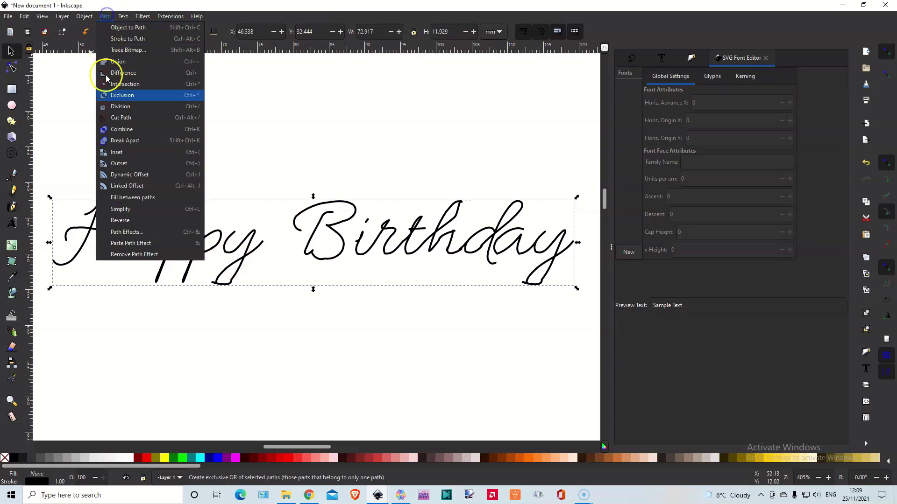
pyautogui.click(126, 210)
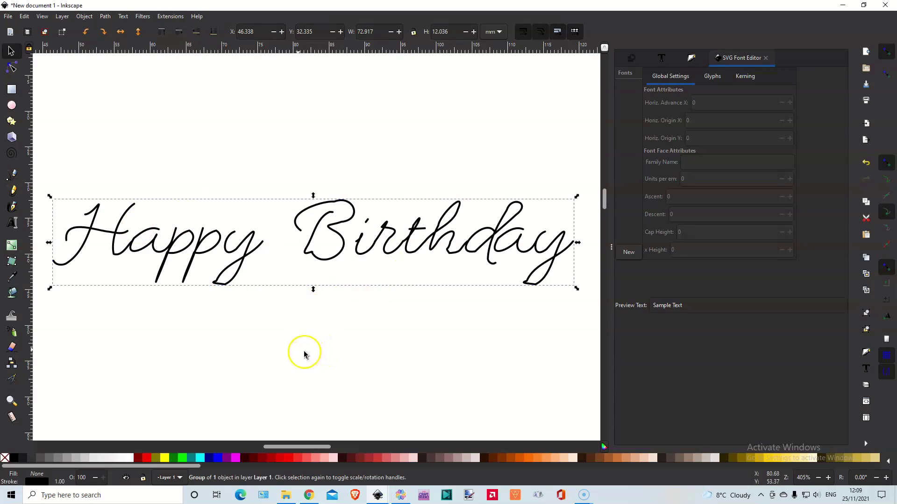
pyautogui.click(106, 16)
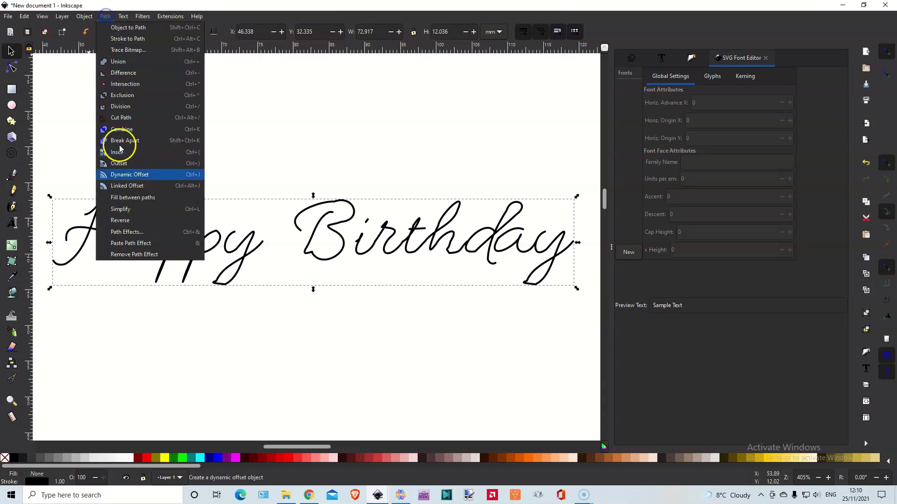
pyautogui.click(126, 209)
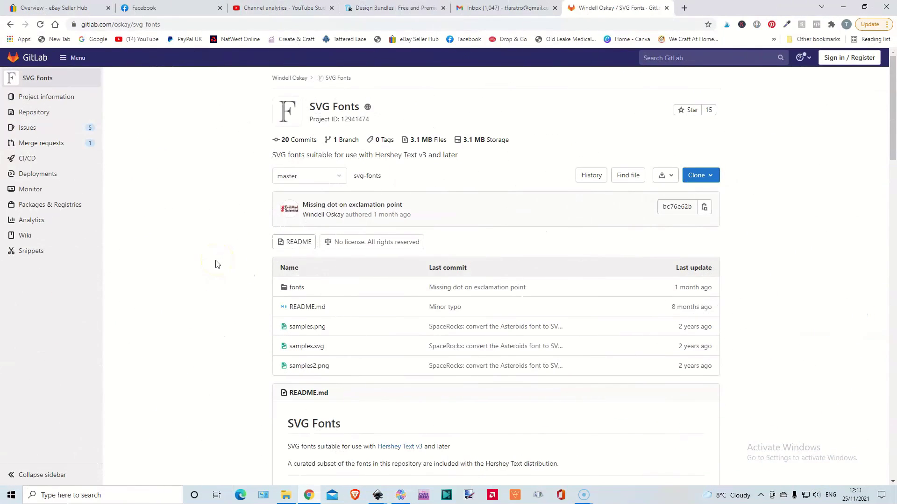
# Look through the Hershey font files in the fonts folder of the GitLab svg-fonts repository
pyautogui.click(295, 289)
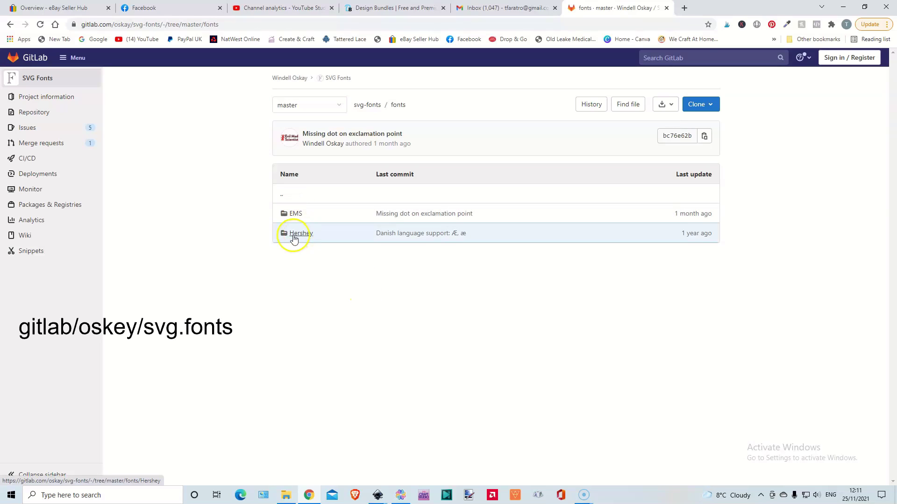
pyautogui.click(299, 234)
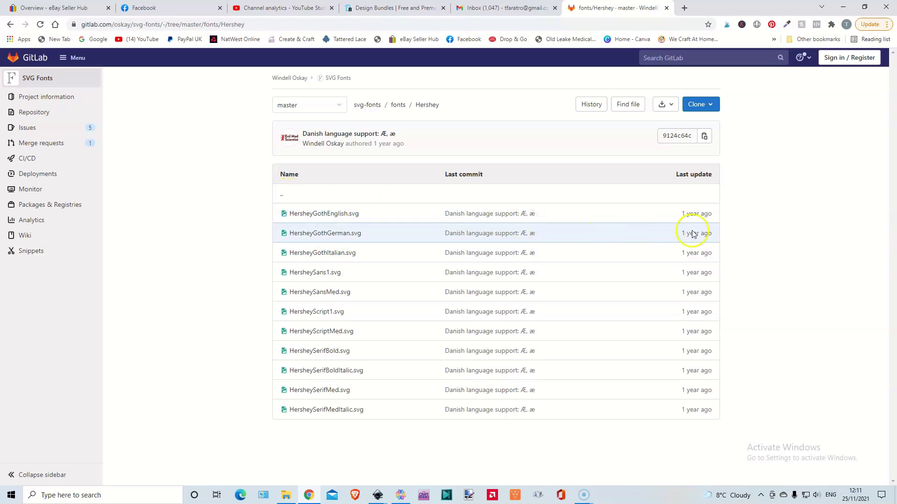
pyautogui.click(10, 24)
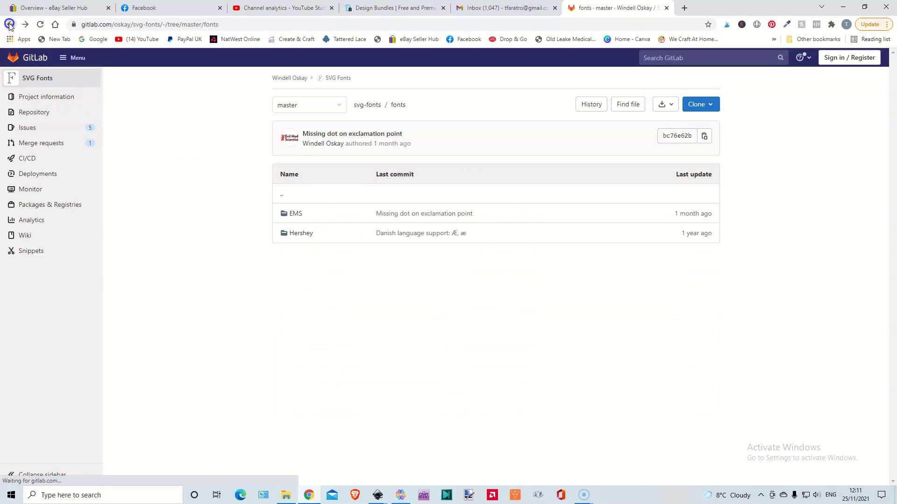
# Download EMSBird.svg from the EMS folder of the svg-fonts repository
pyautogui.click(301, 214)
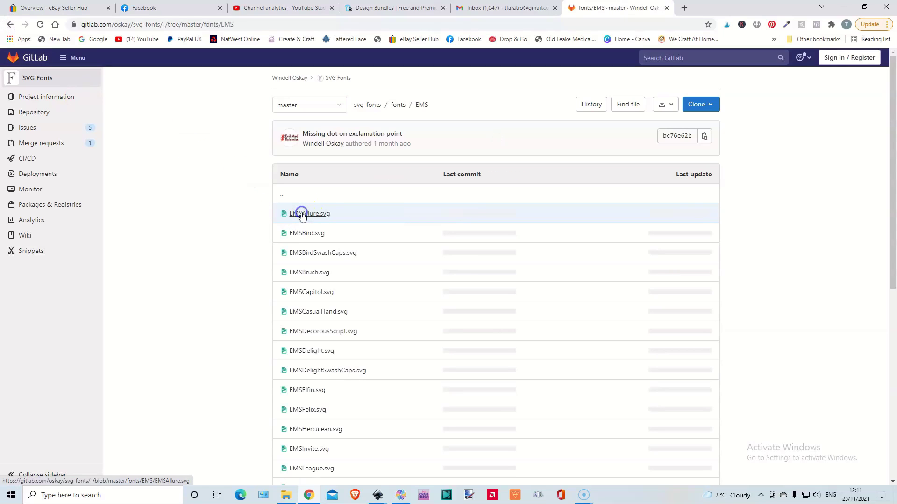
pyautogui.scroll(-7, 323, 369)
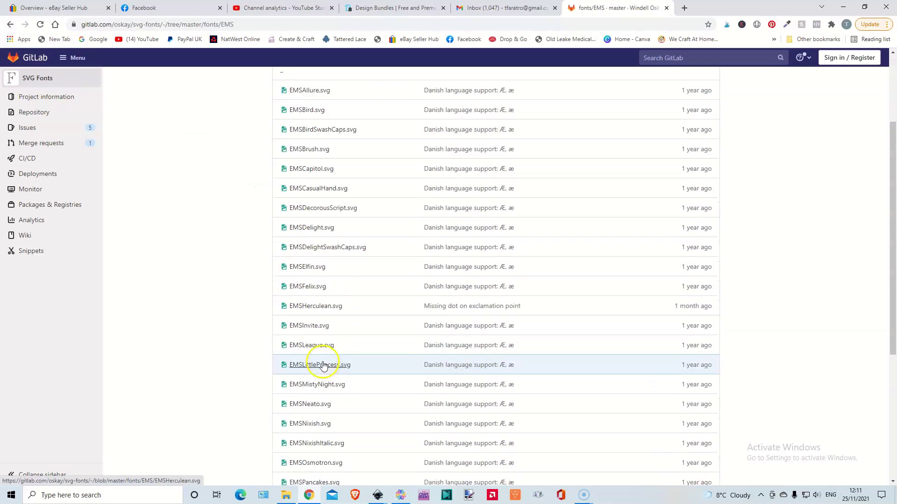
pyautogui.scroll(5, 341, 404)
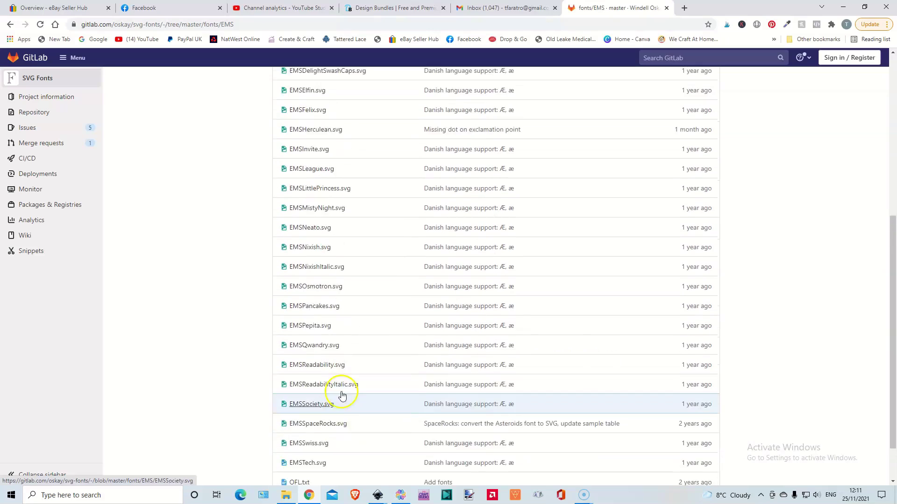
pyautogui.scroll(3, 339, 367)
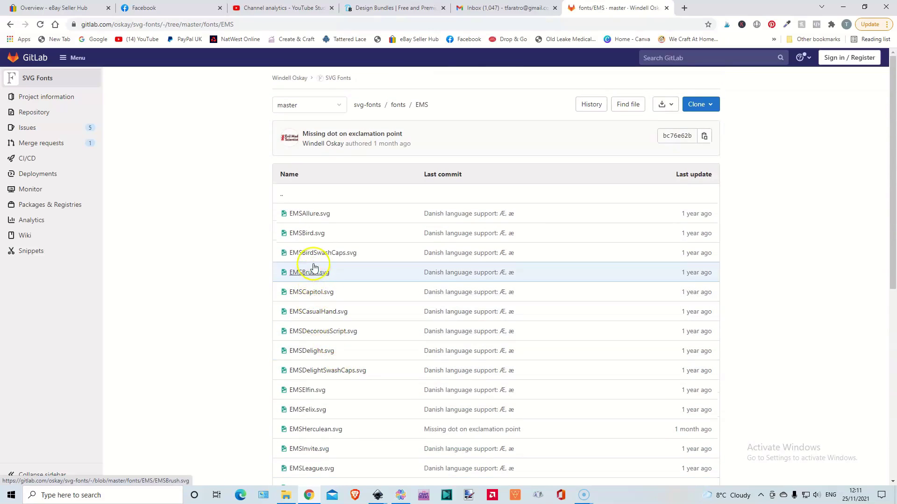
pyautogui.click(307, 235)
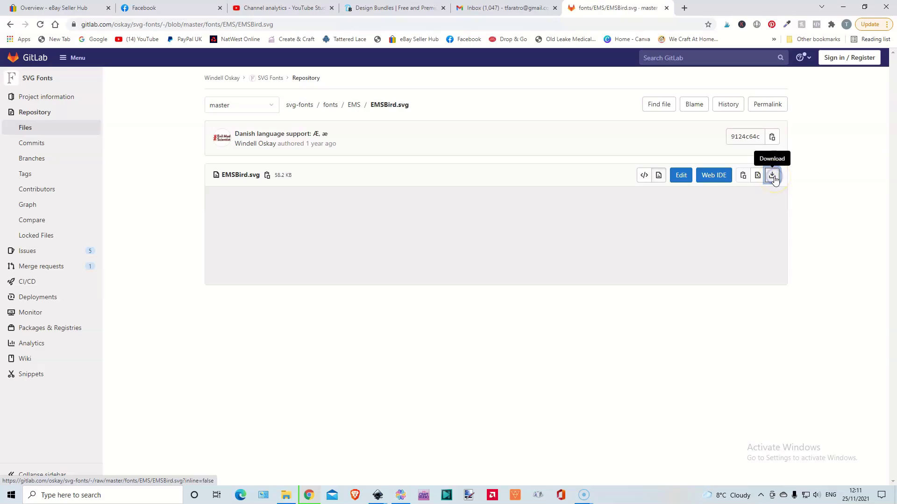
pyautogui.click(773, 176)
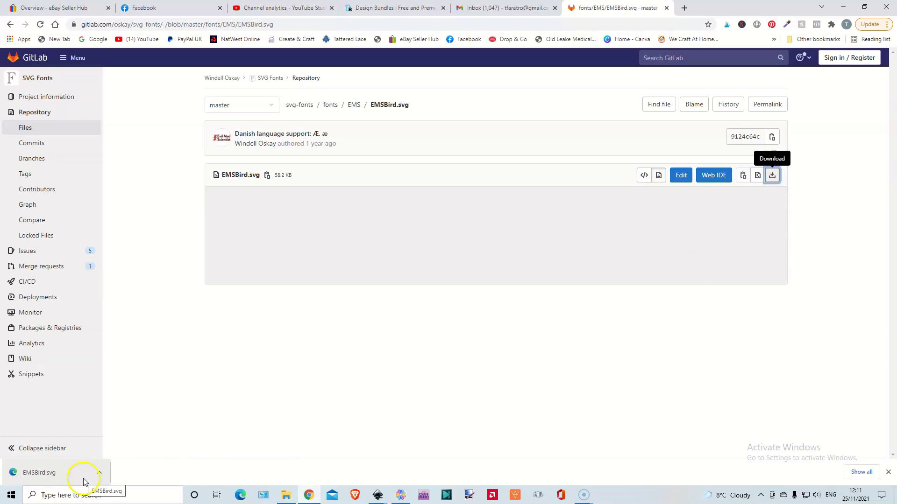
# Switch to File Explorer and select the downloaded EMSBird file in the Downloads folder
pyautogui.click(285, 495)
pyautogui.click(45, 148)
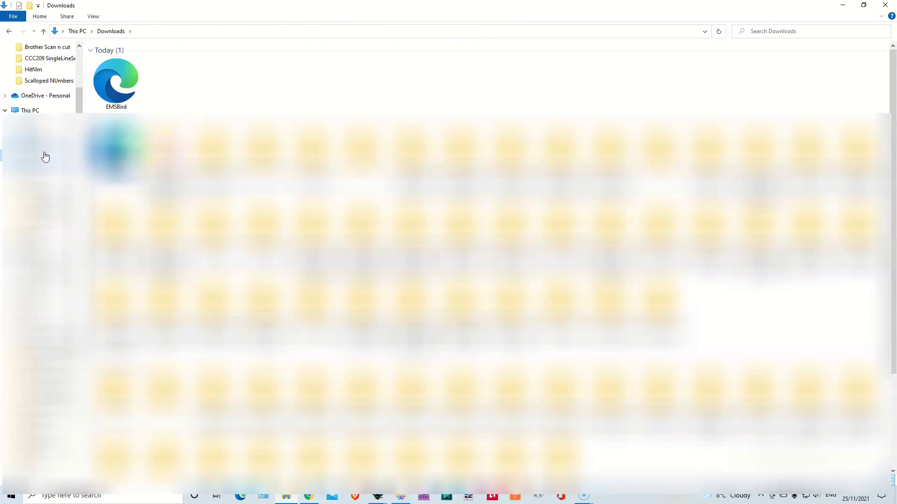
pyautogui.click(119, 77)
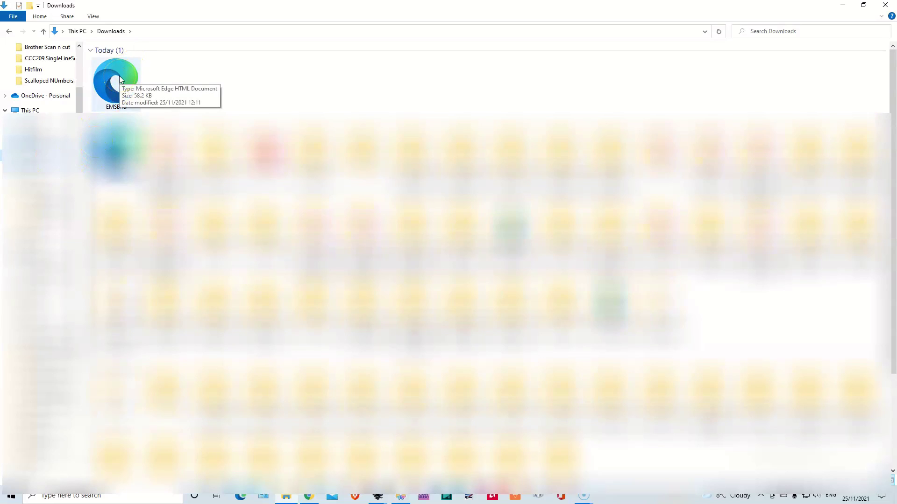
# Open the svg_fonts folder inside Program Files, Inkscape, share, inkscape, extensions on the C: drive
pyautogui.click(40, 256)
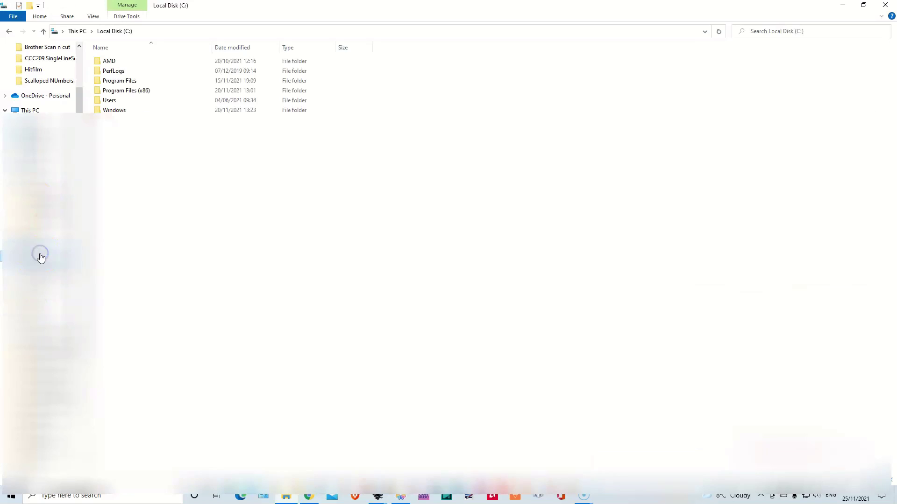
pyautogui.doubleClick(122, 80)
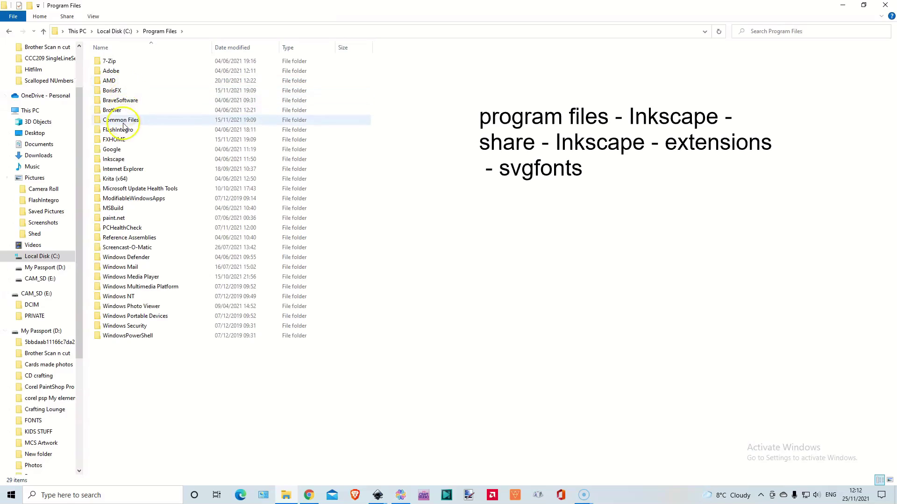
pyautogui.doubleClick(114, 159)
pyautogui.doubleClick(312, 80)
pyautogui.click(138, 93)
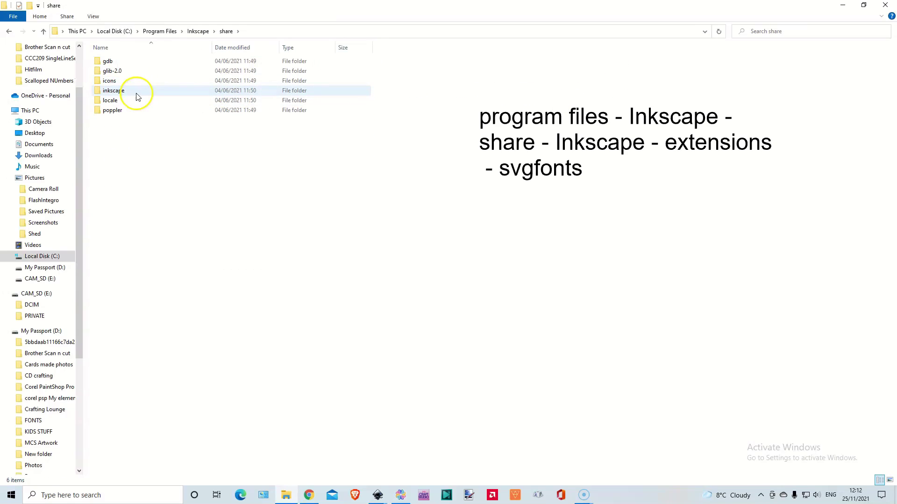
pyautogui.doubleClick(138, 94)
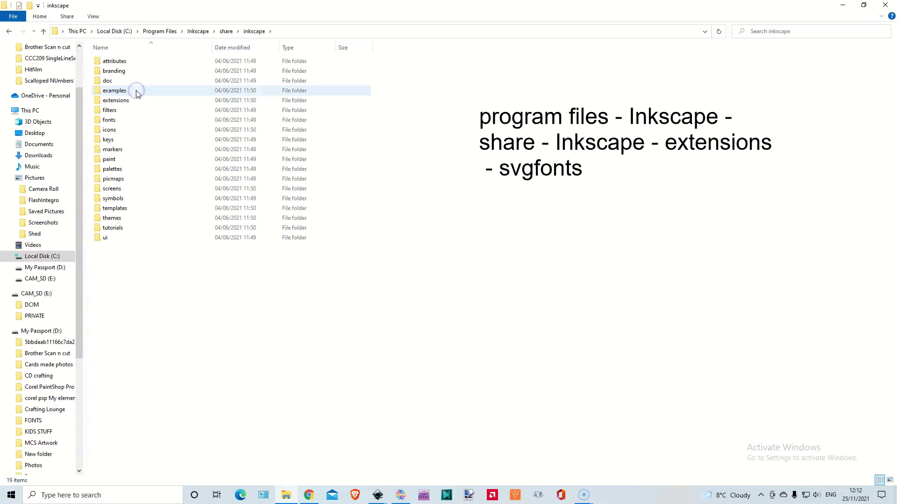
pyautogui.doubleClick(123, 101)
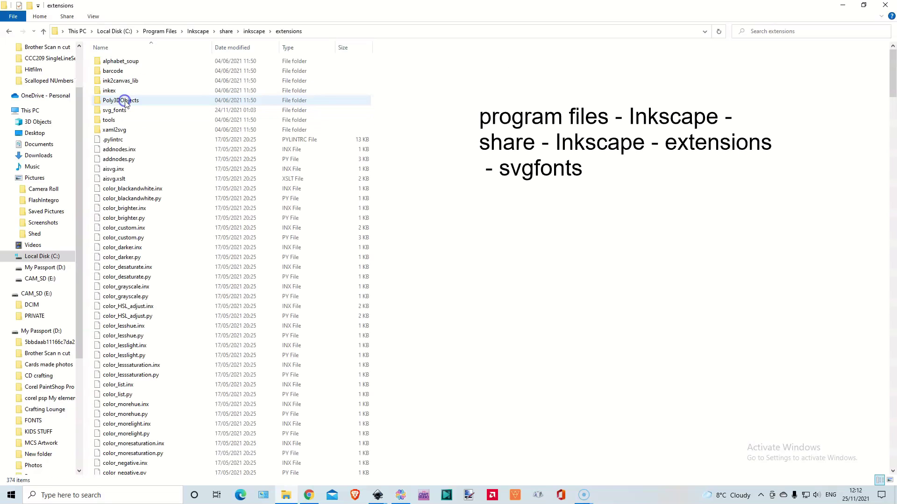
pyautogui.click(120, 113)
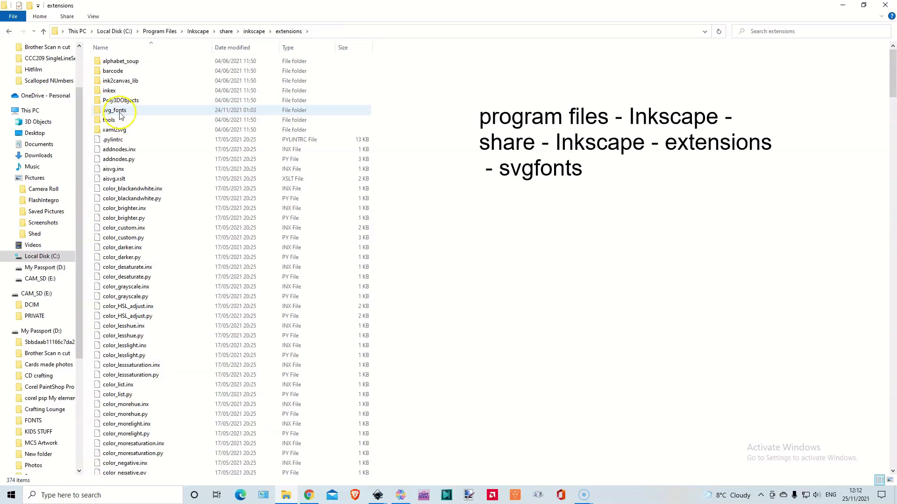
pyautogui.doubleClick(120, 113)
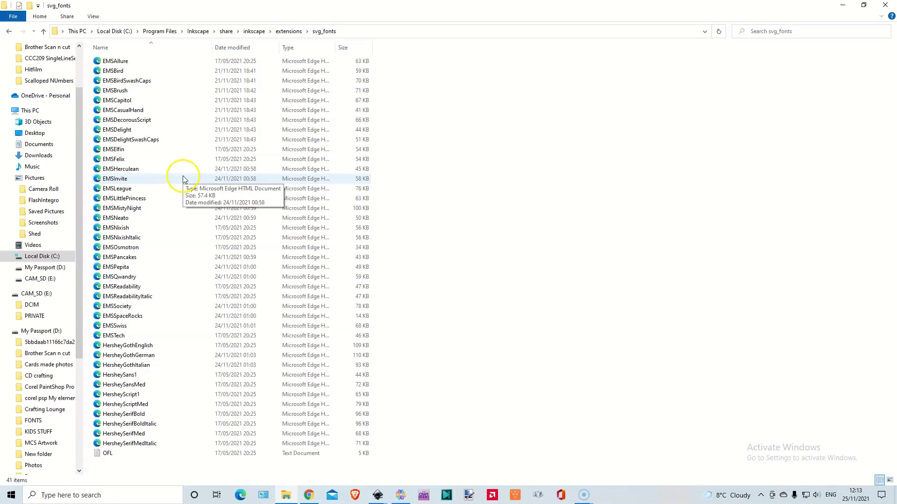
# Switch back to the Inkscape document containing the Happy Birthday lettering
pyautogui.click(378, 495)
pyautogui.click(362, 460)
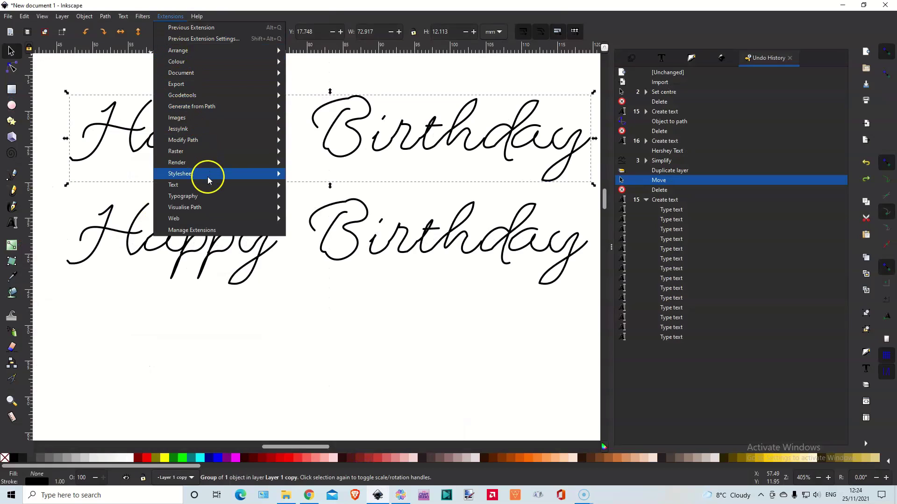
pyautogui.moveTo(207, 186)
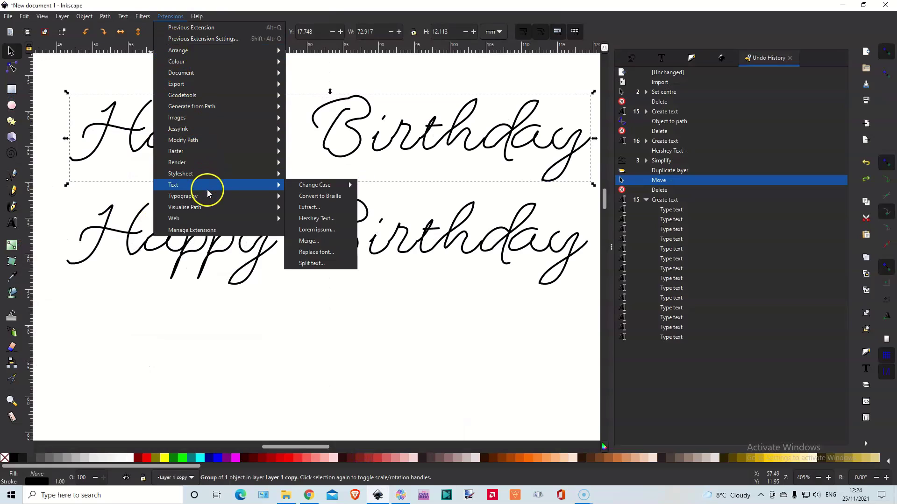
pyautogui.click(311, 218)
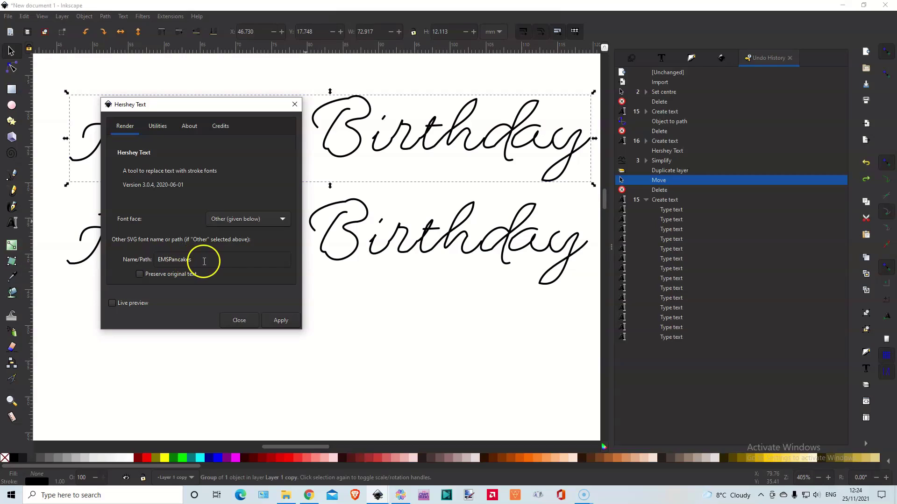
pyautogui.click(113, 304)
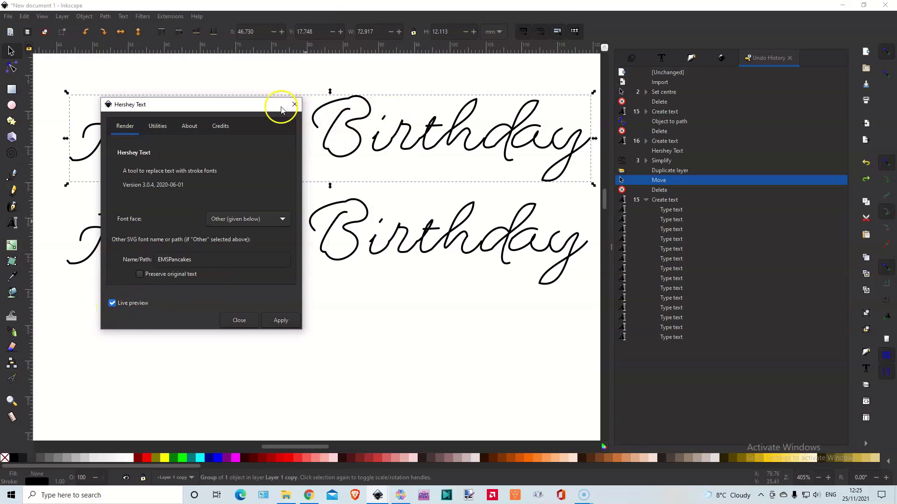
pyautogui.click(294, 104)
# Delete the upper Happy Birthday lettering and create a new sans-serif text reading "Happy Birthday" above the script lettering
pyautogui.press('Delete')
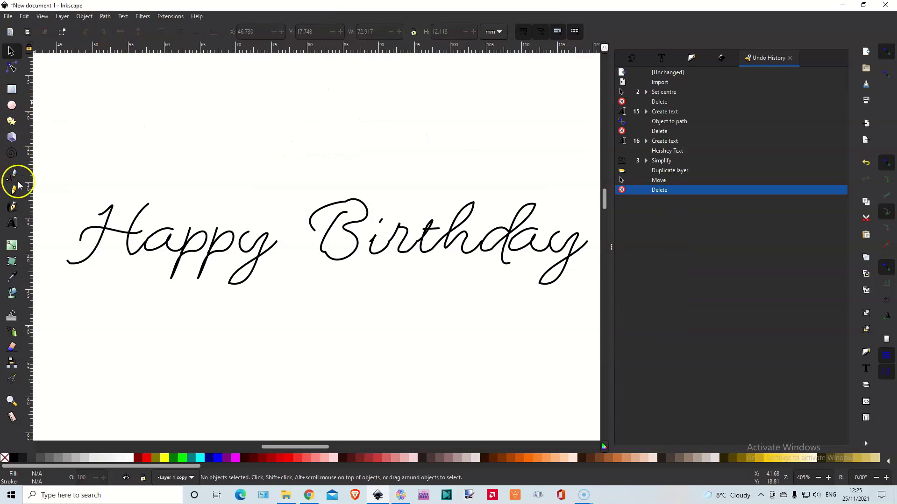
pyautogui.click(12, 223)
pyautogui.click(121, 117)
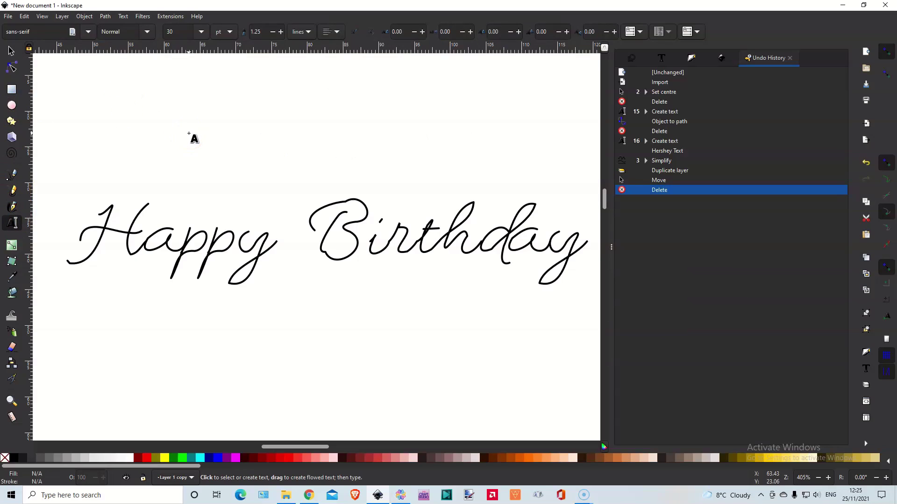
pyautogui.write('Happy ')
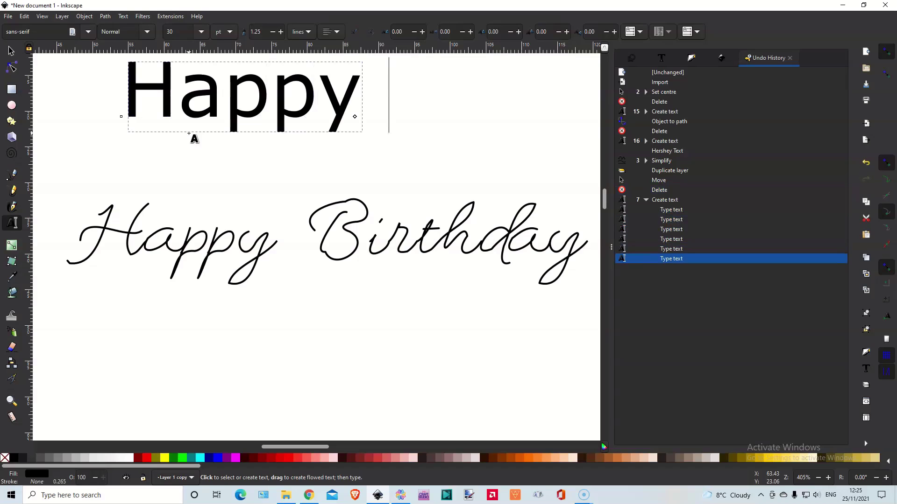
pyautogui.write('Birthday')
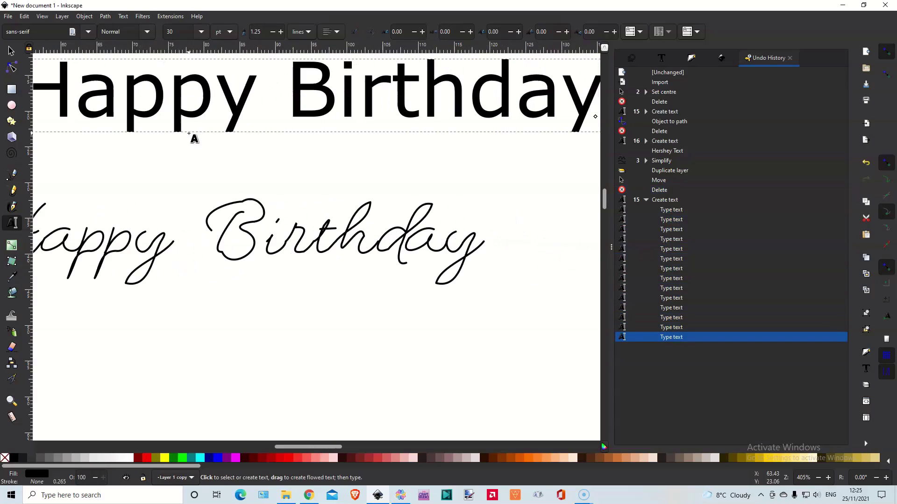
pyautogui.click(208, 150)
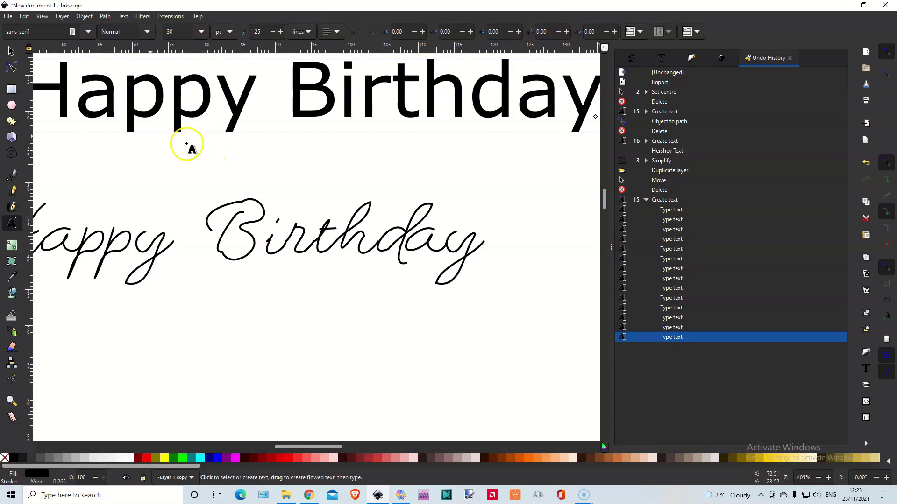
# Convert the new Happy Birthday text with Hershey Text, using the Other font face with the name EMSPancakes and live preview
pyautogui.click(11, 50)
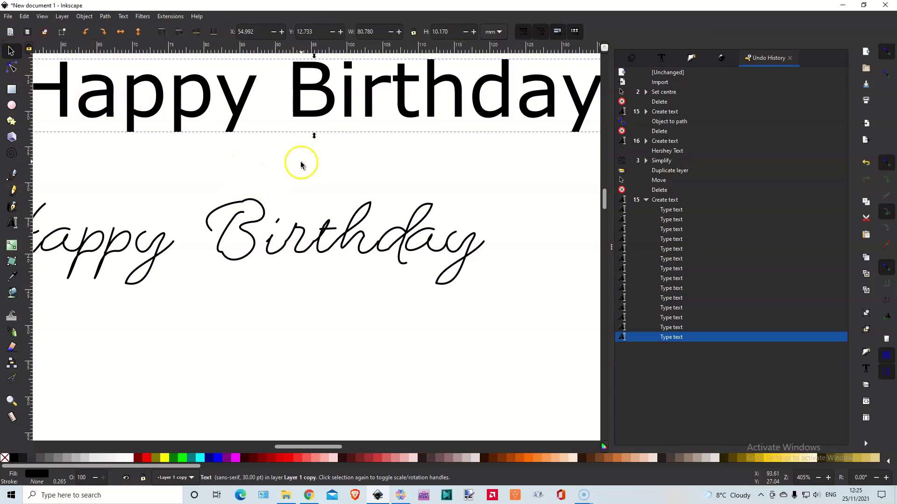
pyautogui.click(171, 17)
pyautogui.click(188, 186)
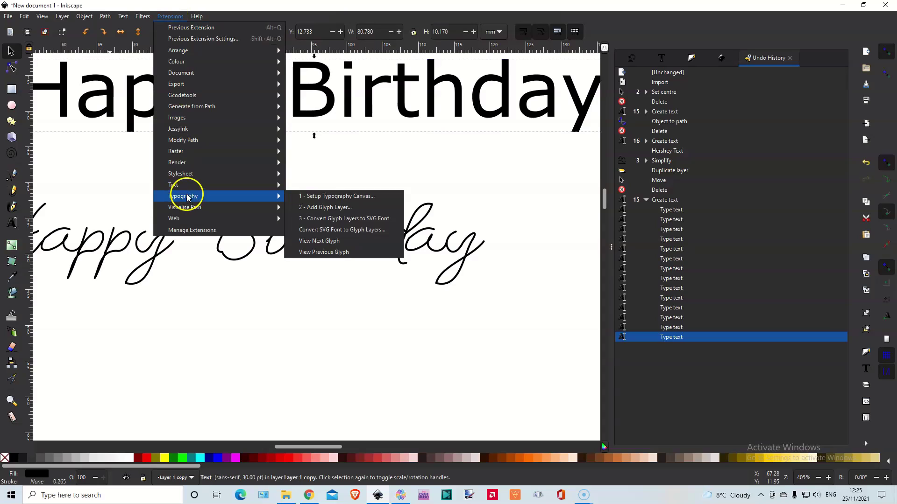
pyautogui.click(312, 218)
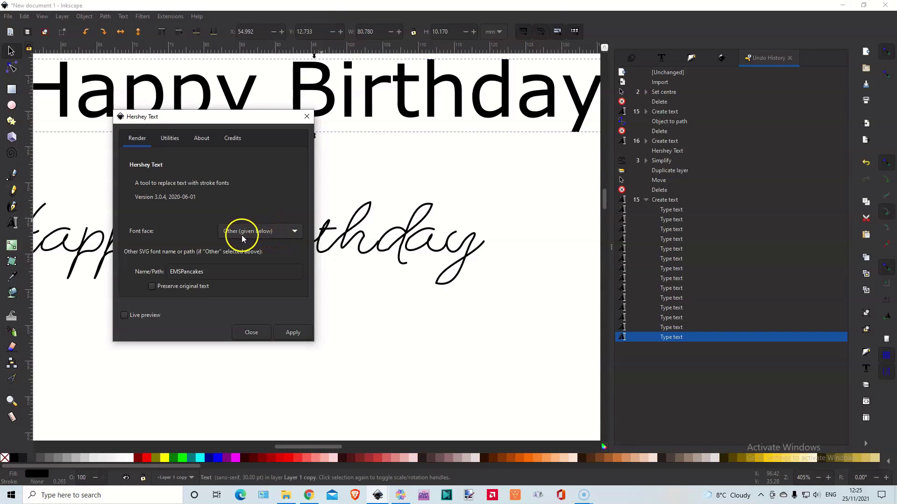
pyautogui.click(237, 232)
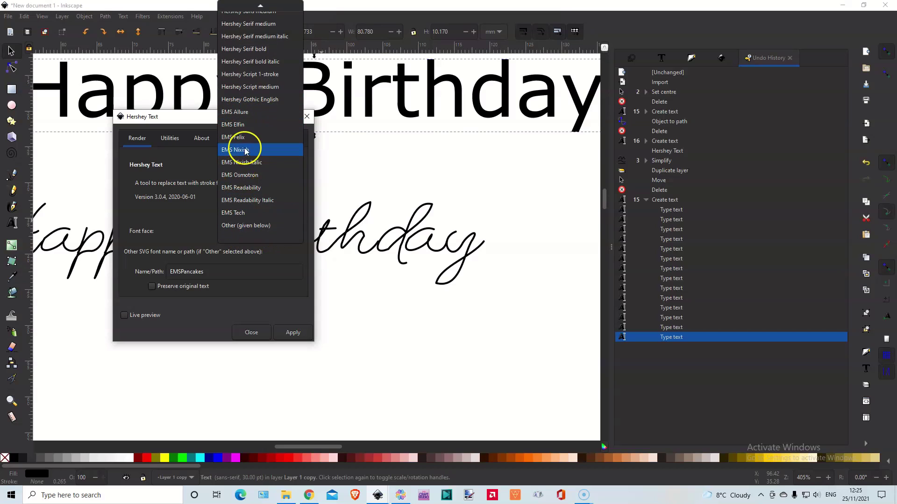
pyautogui.click(241, 227)
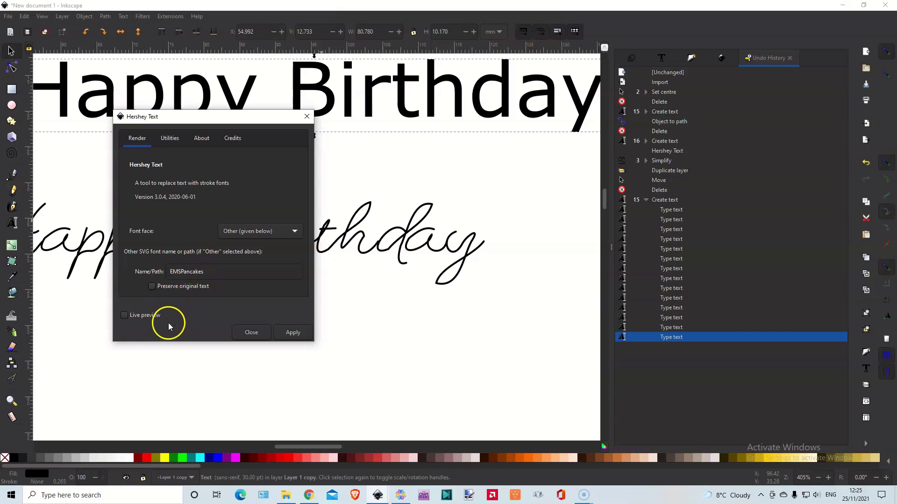
pyautogui.click(125, 316)
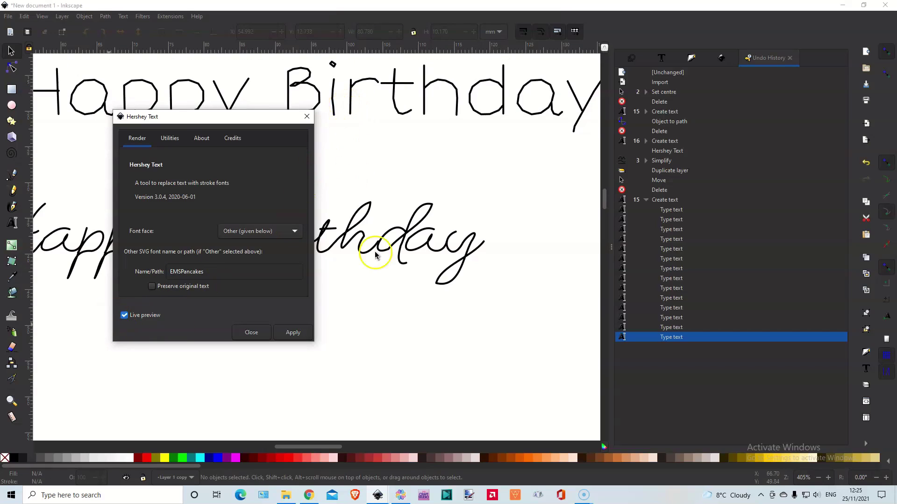
pyautogui.click(288, 333)
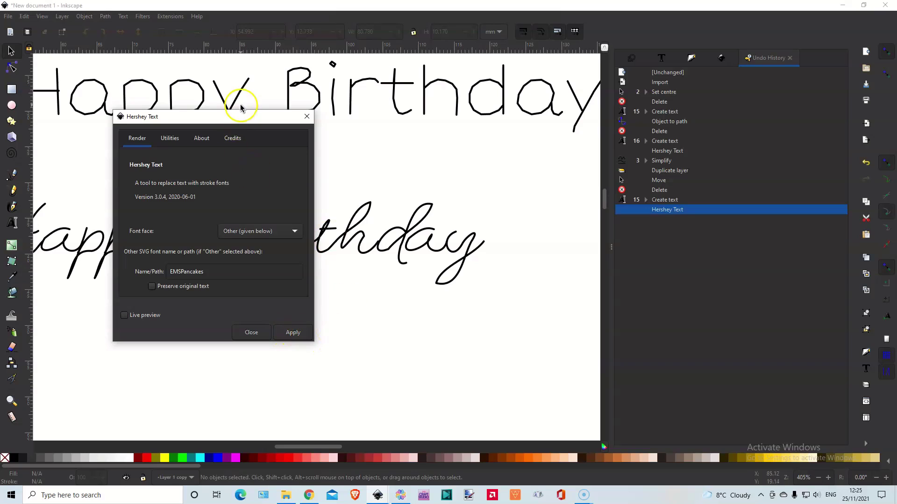
# Select the converted EMSPancakes lettering and simplify its paths twice
pyautogui.click(302, 89)
pyautogui.click(301, 90)
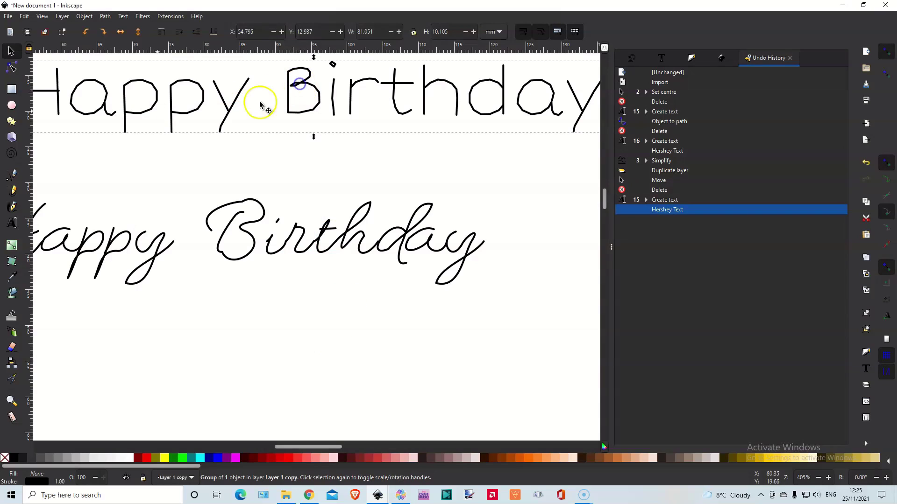
pyautogui.click(106, 16)
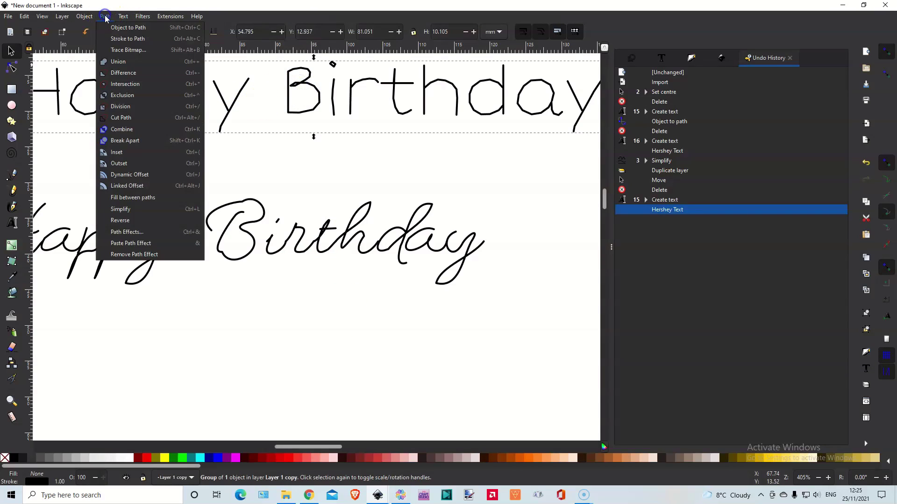
pyautogui.click(121, 209)
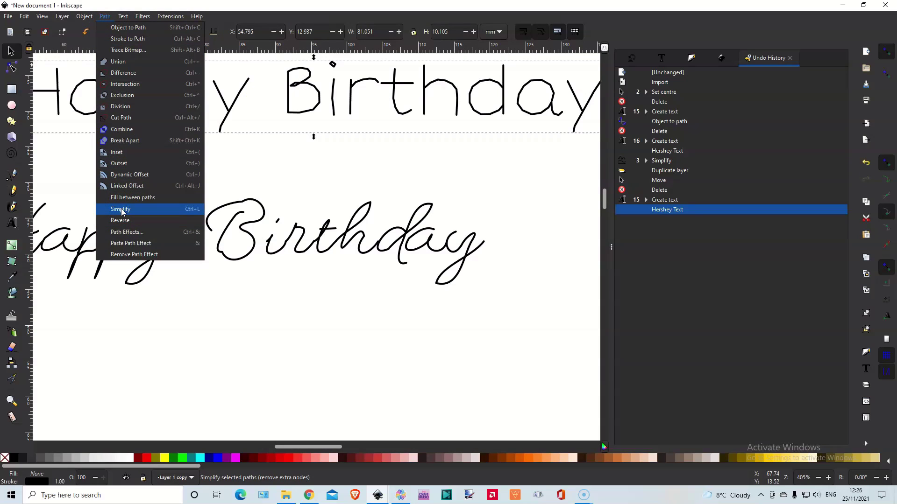
pyautogui.click(121, 209)
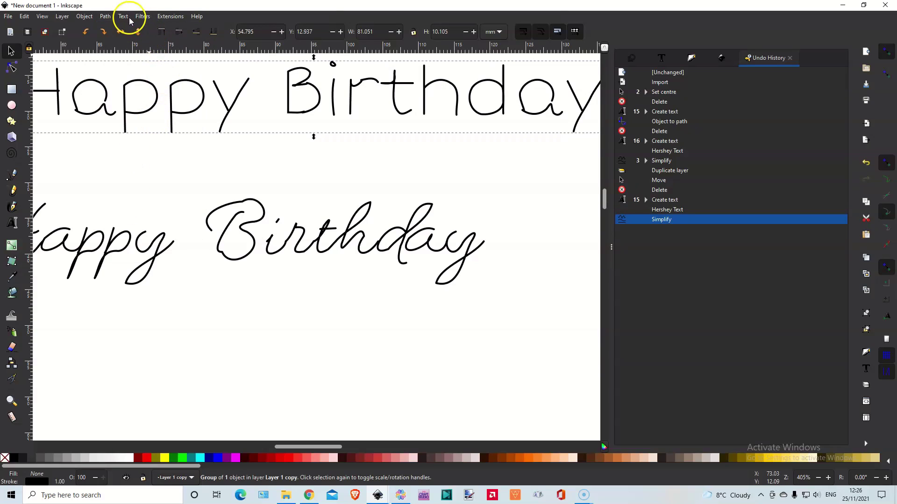
pyautogui.click(105, 16)
pyautogui.click(123, 209)
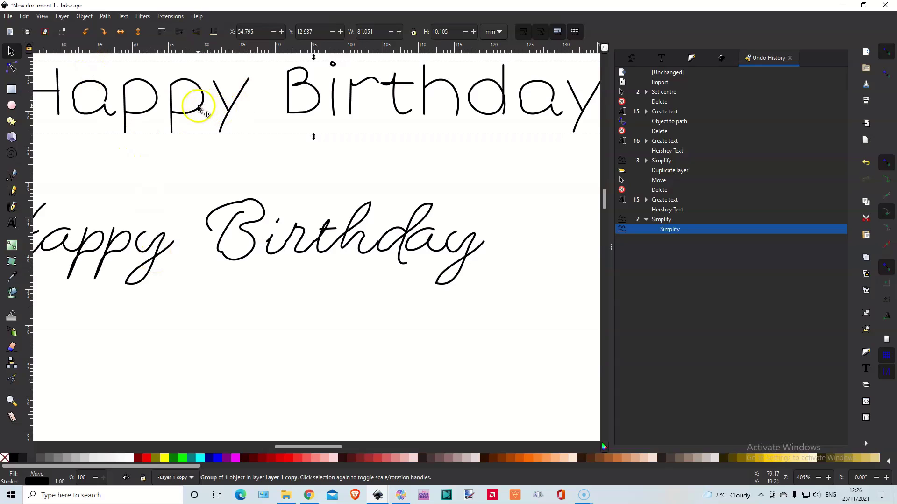
# Enlarge the upper Happy Birthday lettering about its centre to about 133 mm wide and 20 mm high
pyautogui.scroll(-1, 196, 109)
pyautogui.scroll(-2, 191, 110)
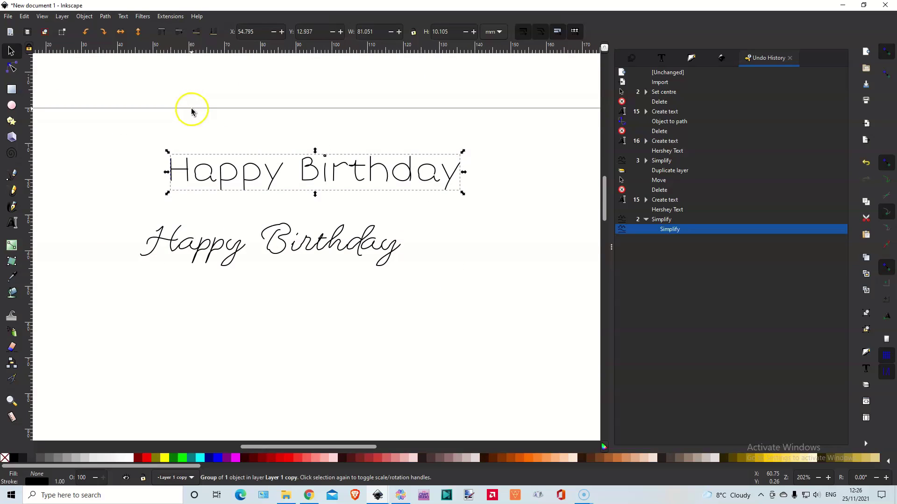
pyautogui.moveTo(186, 165); pyautogui.dragTo(563, 423)
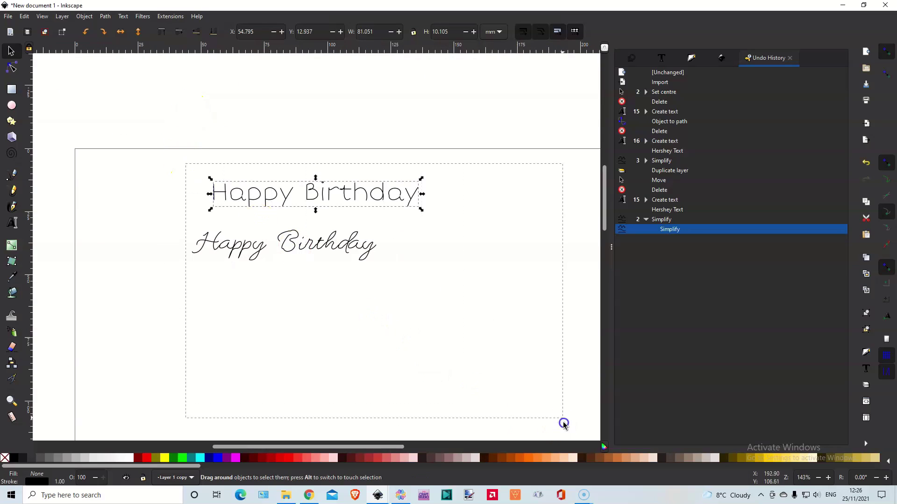
pyautogui.moveTo(458, 335); pyautogui.dragTo(565, 320)
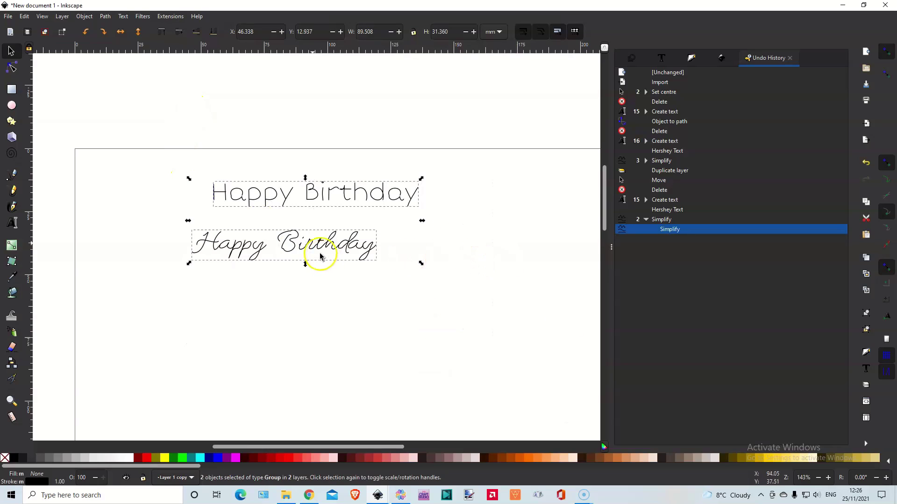
pyautogui.click(299, 122)
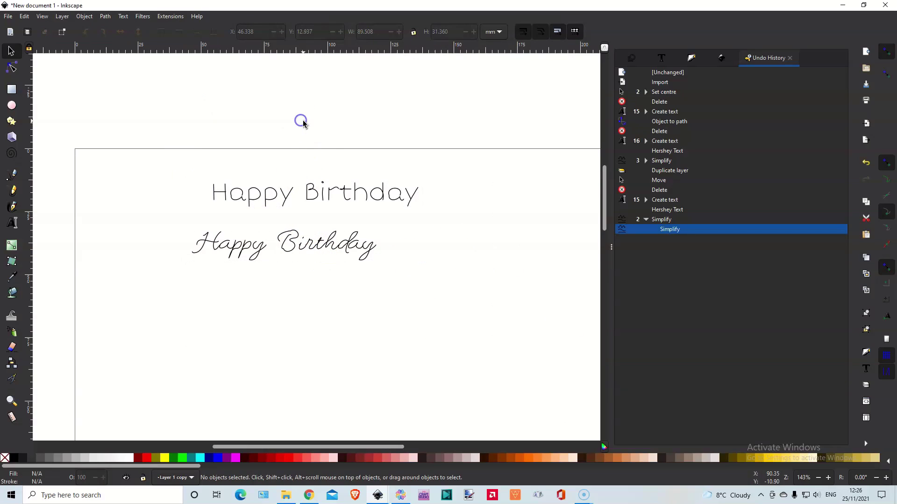
pyautogui.click(412, 200)
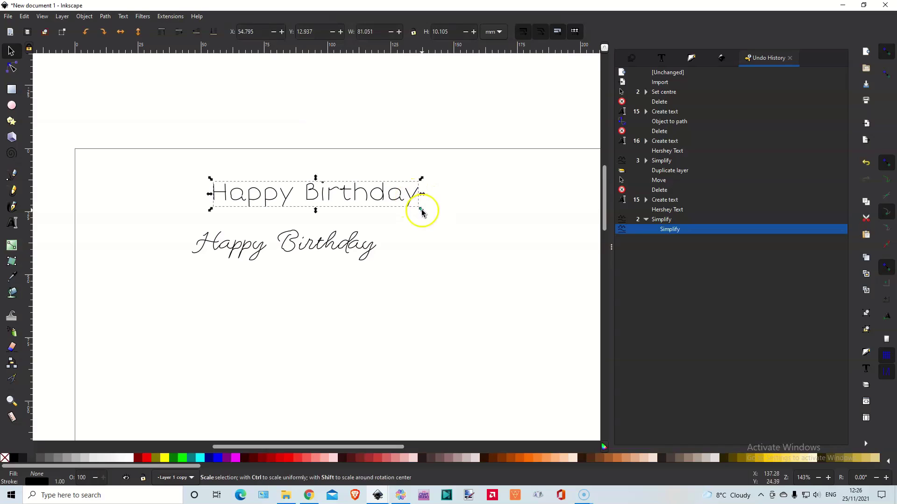
pyautogui.moveTo(421, 212); pyautogui.dragTo(485, 224)
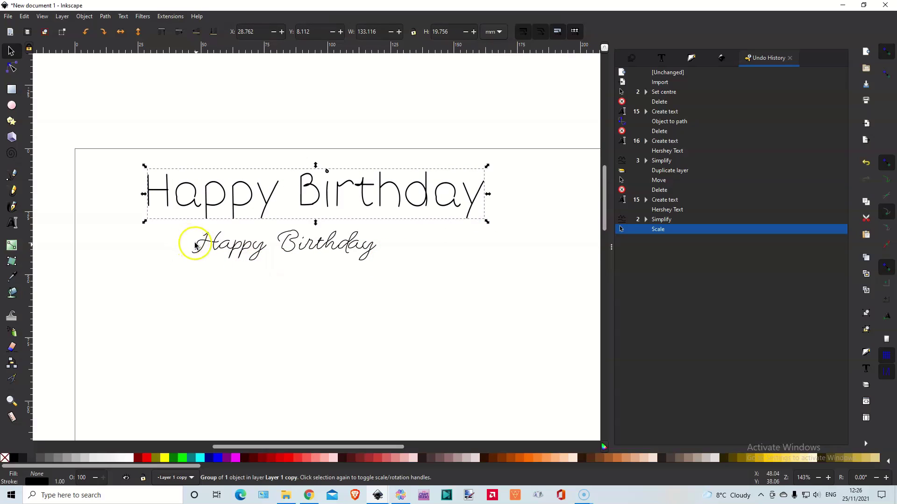
# Enlarge the lower script Happy Birthday lettering to about 102 mm wide and 18 mm high
pyautogui.click(242, 252)
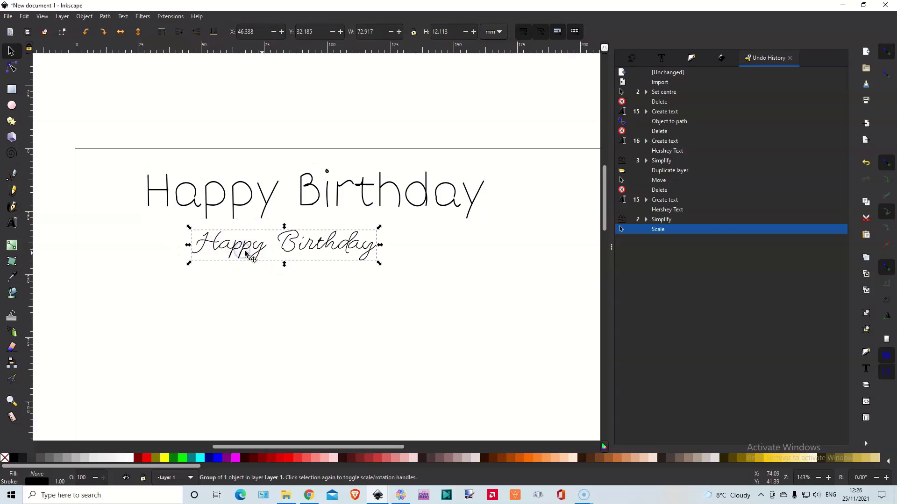
pyautogui.moveTo(380, 265); pyautogui.dragTo(386, 267)
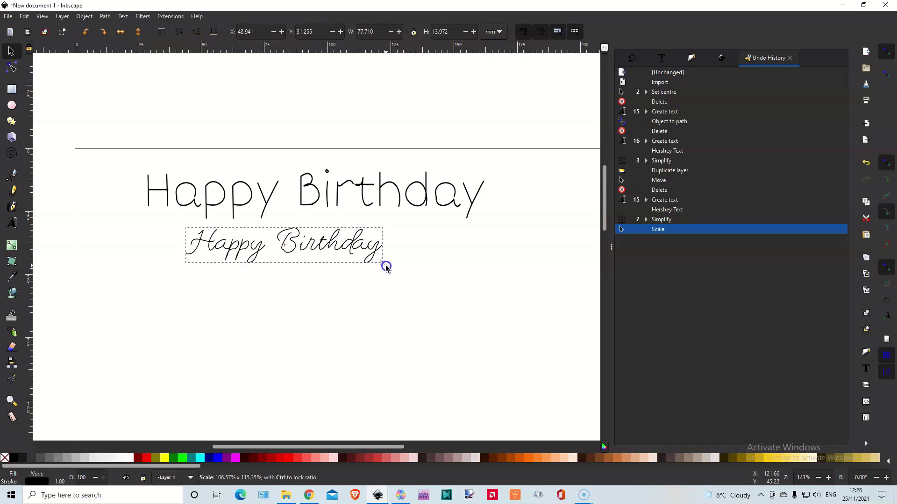
pyautogui.moveTo(386, 267); pyautogui.dragTo(448, 282)
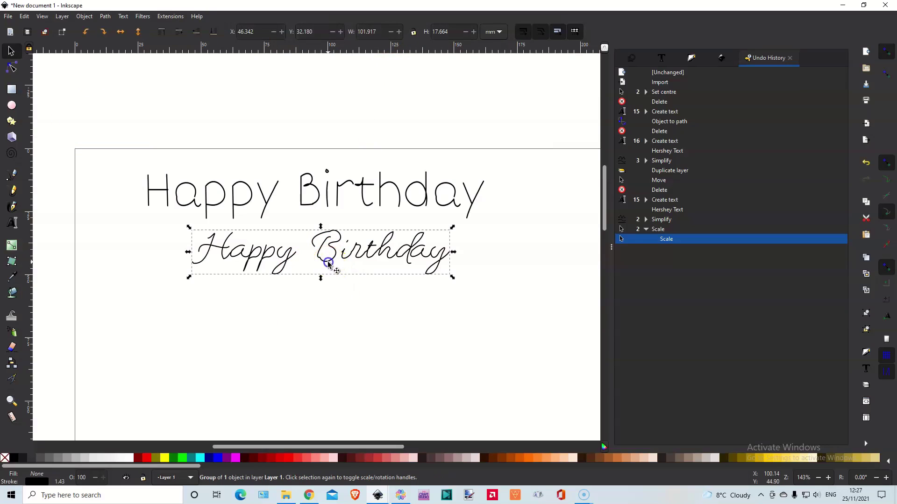
# Simplify the paths of the enlarged script lettering twice
pyautogui.click(105, 17)
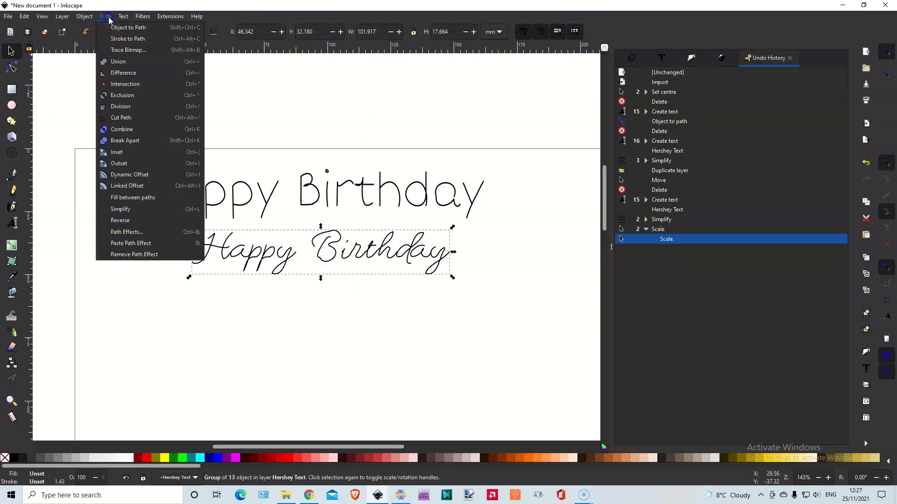
pyautogui.click(121, 209)
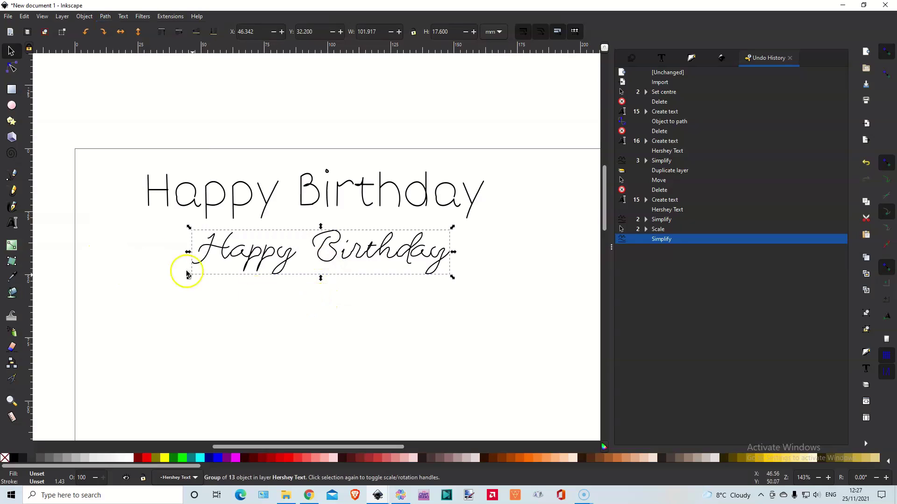
pyautogui.click(105, 16)
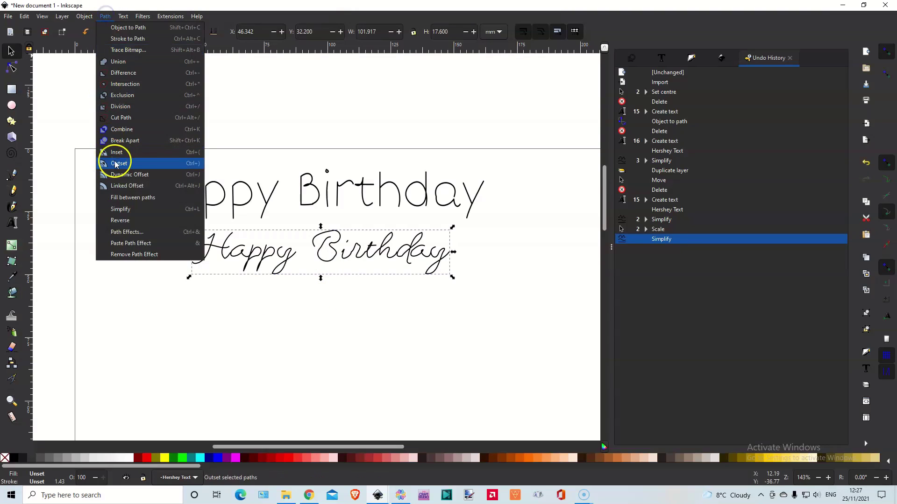
pyautogui.click(124, 210)
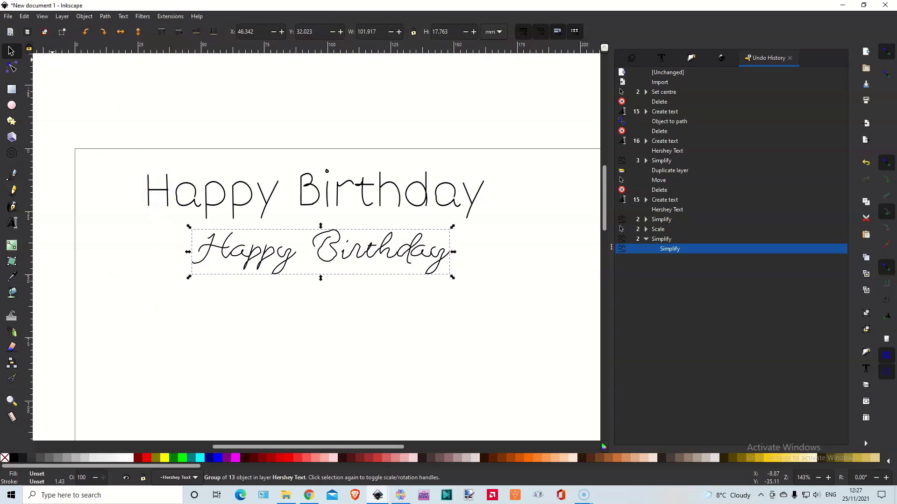
# Save the document as an Inkscape SVG named "2 x birthday SLF" in the Brother Scan n cut folder
pyautogui.click(9, 19)
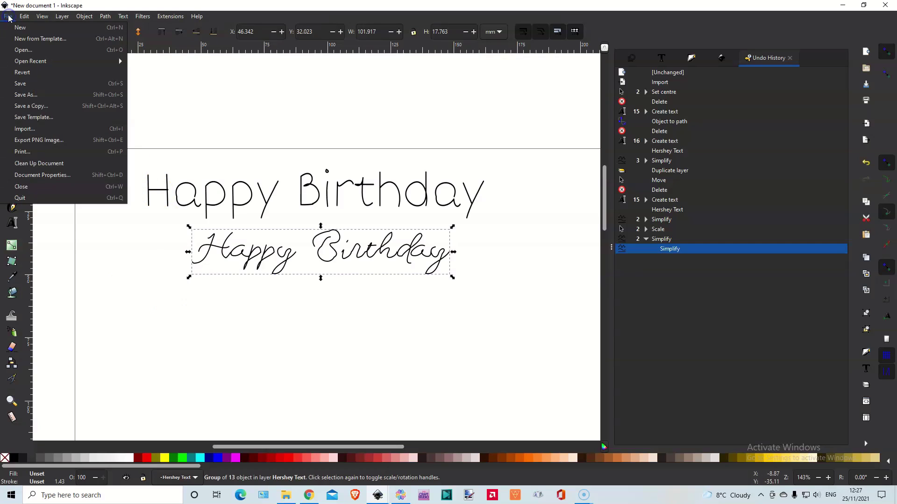
pyautogui.click(30, 95)
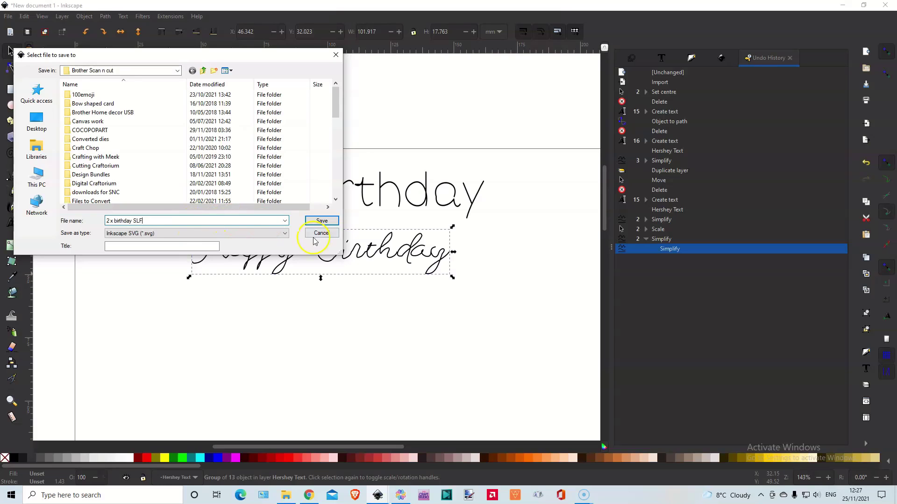
pyautogui.click(322, 221)
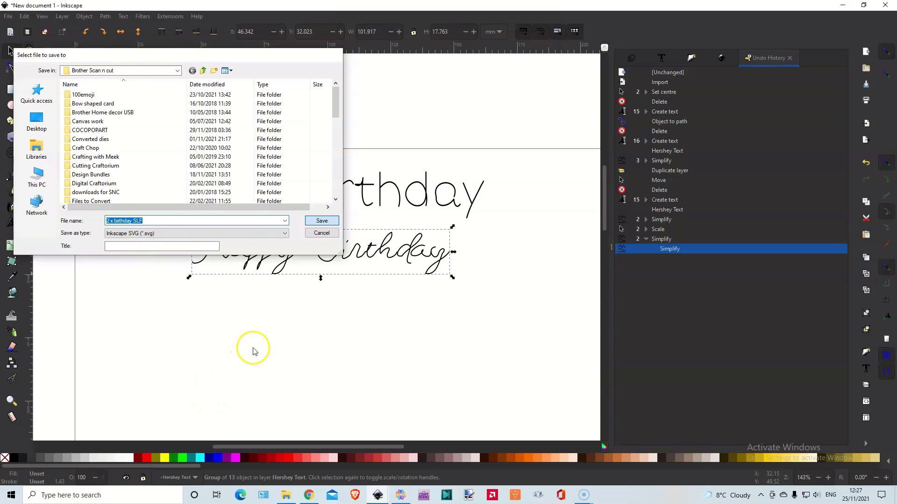
pyautogui.press('Return')
# Switch to Brother CanvasWorkspace and import the "2 x birthday SLF" file from the Brother Scan n cut folder
pyautogui.click(406, 493)
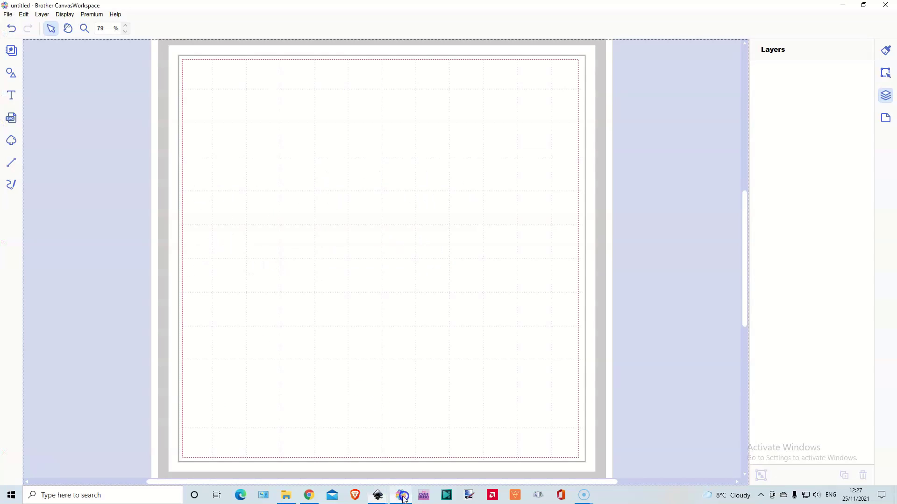
pyautogui.click(12, 118)
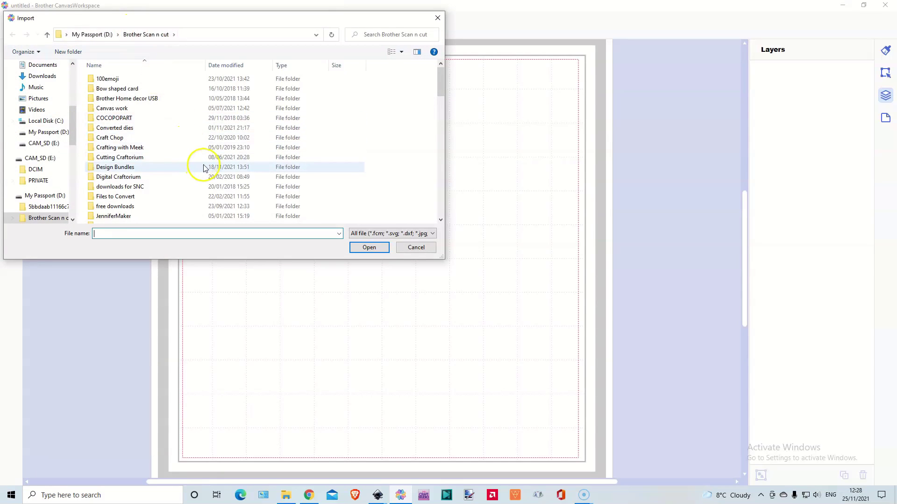
pyautogui.scroll(-10, 203, 168)
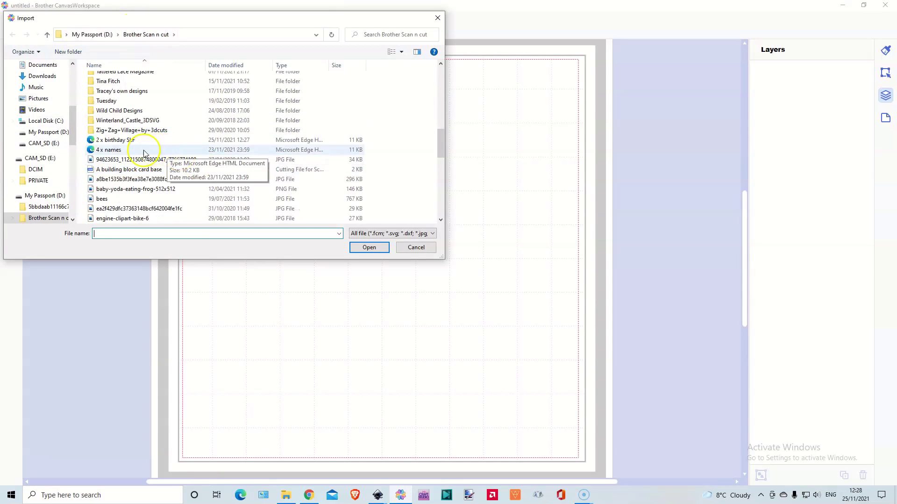
pyautogui.click(116, 142)
pyautogui.doubleClick(117, 142)
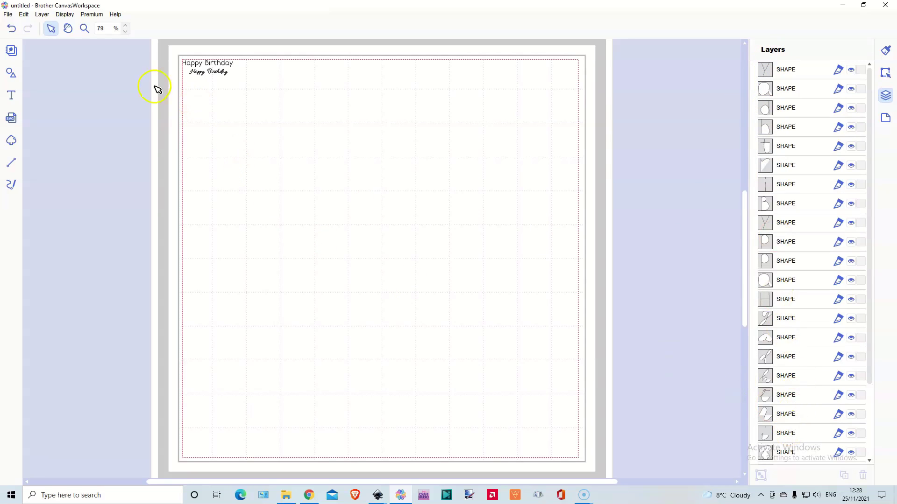
# Select both imported Happy Birthday letterings and enlarge them together to about a third of the mat's width
pyautogui.moveTo(172, 54); pyautogui.dragTo(215, 68)
pyautogui.moveTo(258, 100); pyautogui.dragTo(316, 119)
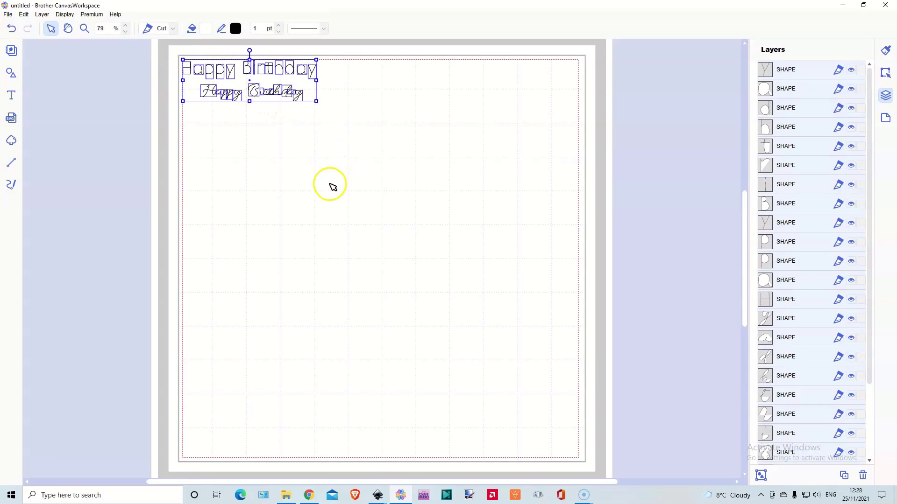
pyautogui.click(214, 182)
# Group the letters of the upper Happy Birthday, and group the letters of the script Happy Birthday separately
pyautogui.moveTo(174, 54); pyautogui.dragTo(326, 83)
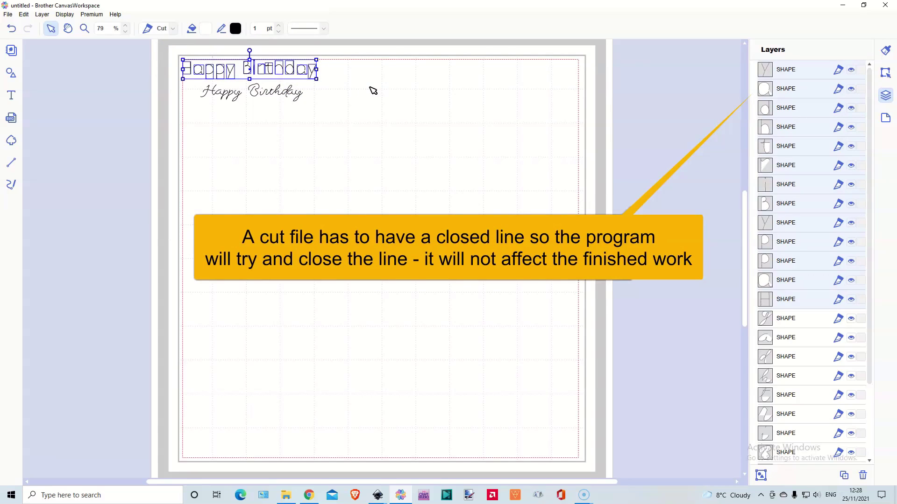
pyautogui.hotkey('ctrl', 'g')
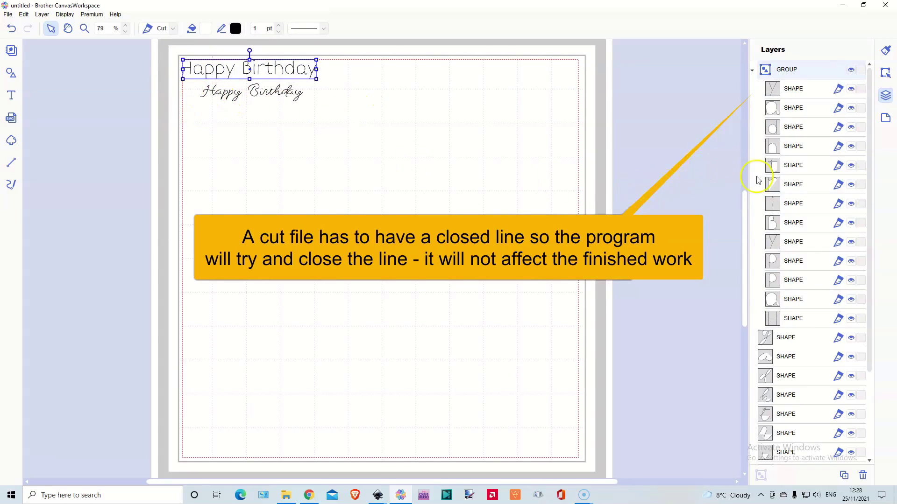
pyautogui.moveTo(192, 83); pyautogui.dragTo(259, 102)
pyautogui.moveTo(318, 113); pyautogui.dragTo(327, 114)
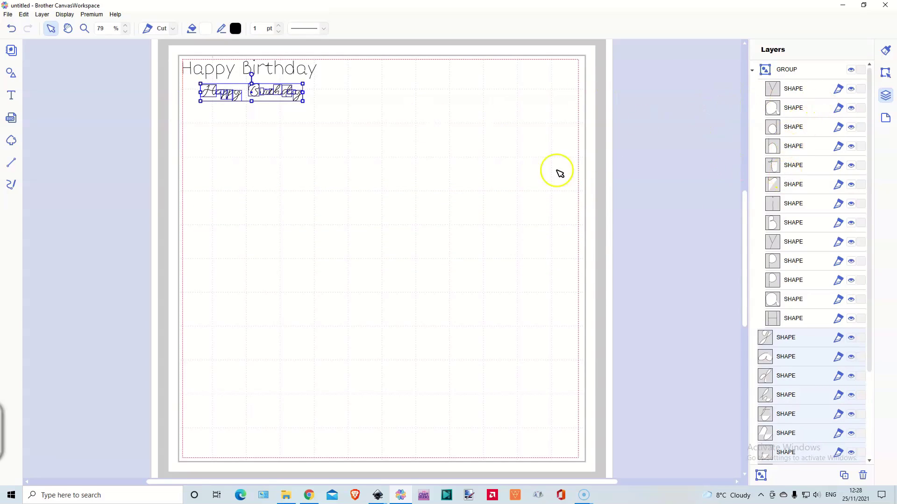
pyautogui.hotkey('ctrl', 'g')
# Select both Happy Birthday groups and change their line type to Draw
pyautogui.moveTo(179, 56)
pyautogui.mouseDown()
pyautogui.moveTo(254, 97)
pyautogui.moveTo(318, 103)
pyautogui.mouseUp()
pyautogui.click(172, 29)
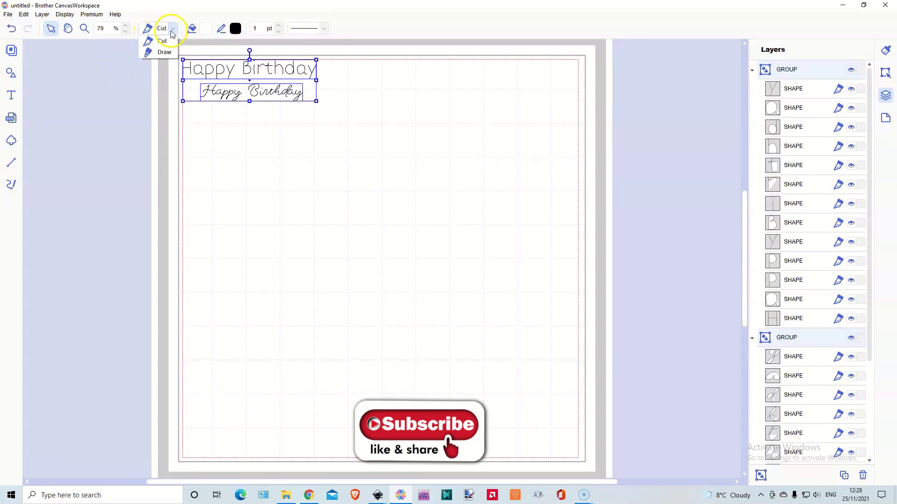
pyautogui.click(163, 53)
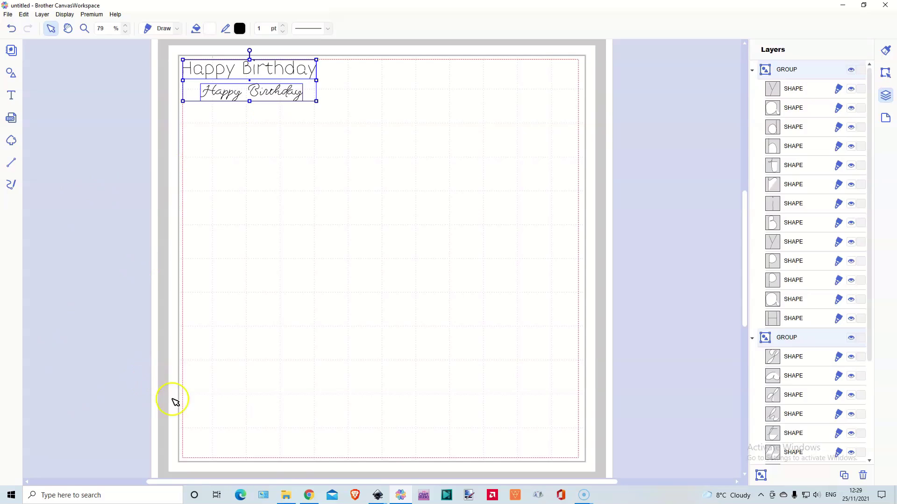
# View the installed fonts in the svg_fonts folder in File Explorer and return to Brother CanvasWorkspace
pyautogui.click(287, 500)
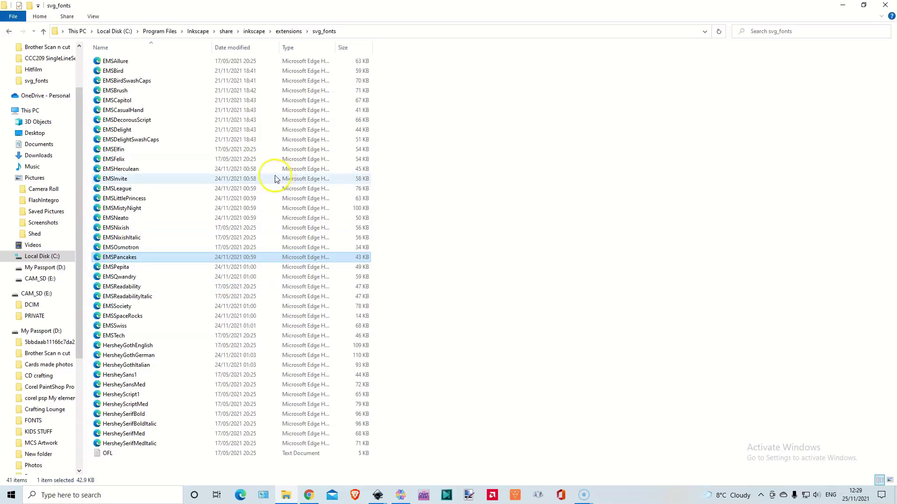
pyautogui.click(400, 495)
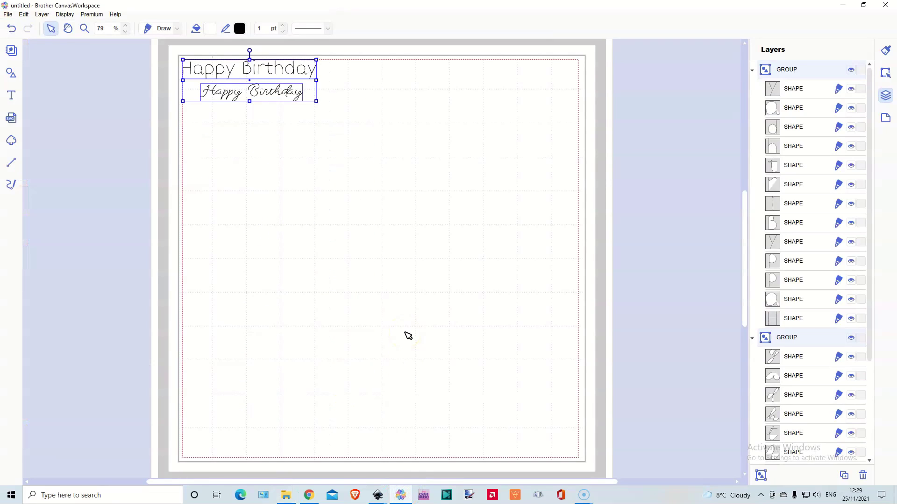